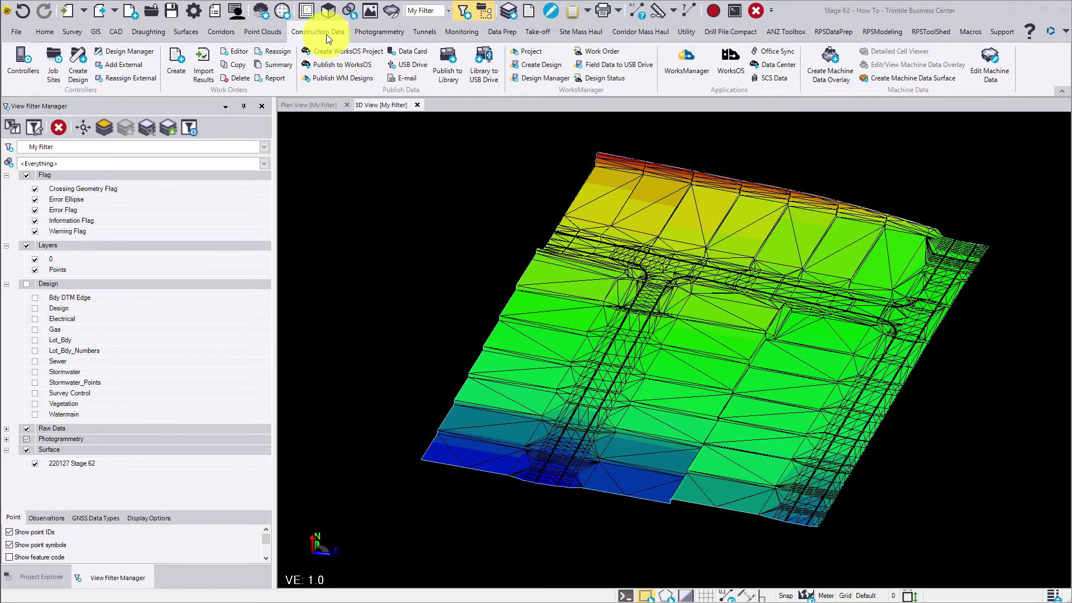
# Step: Add machine controller 'GCS900 V12.5' with software version 12.5, then close the Controller Manager
pyautogui.click(21, 65)
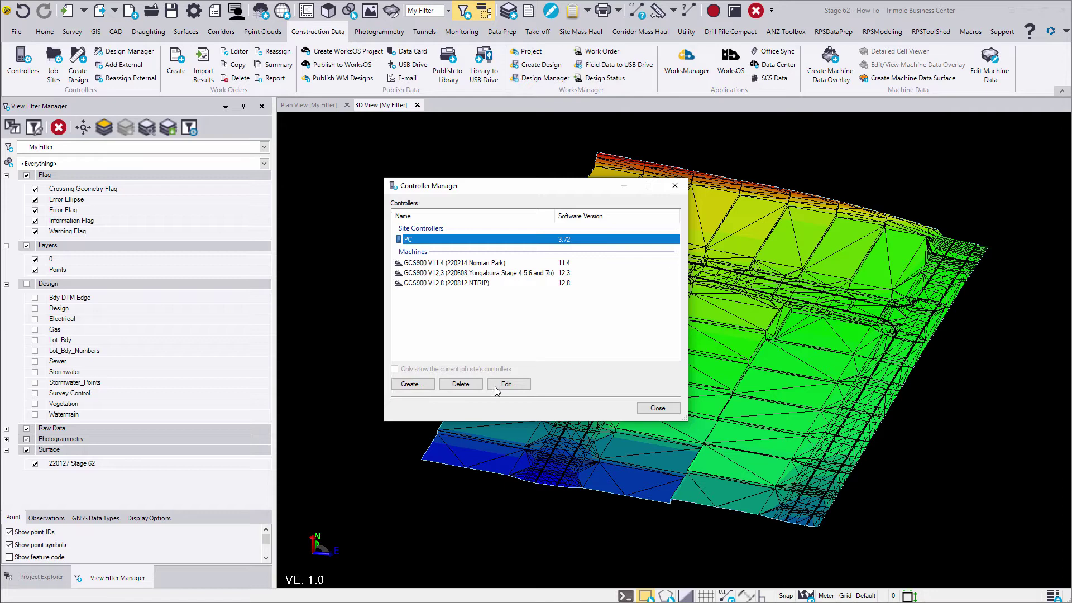
pyautogui.click(422, 386)
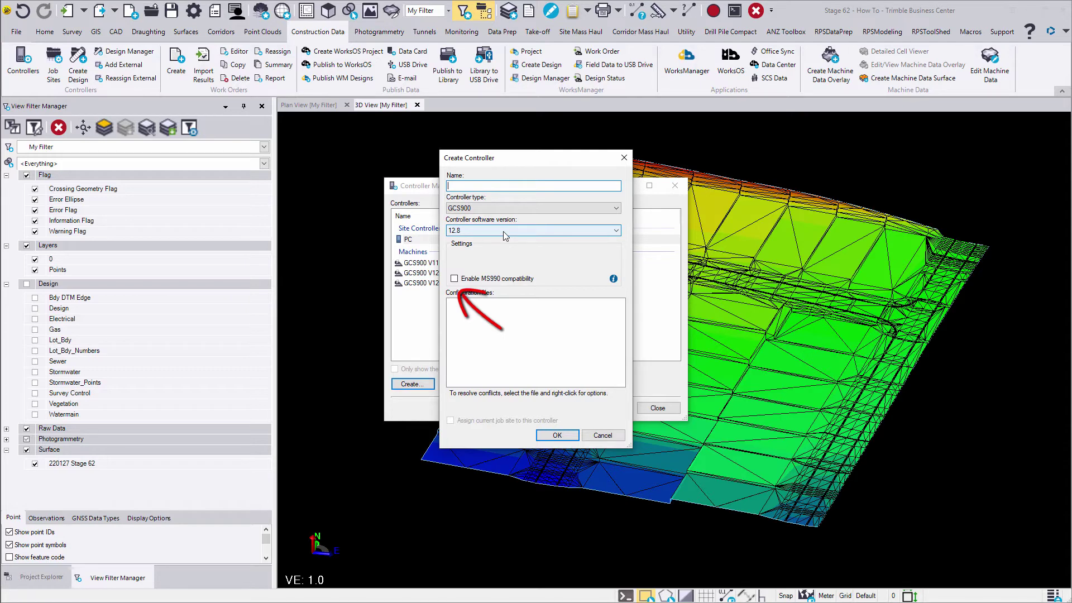
pyautogui.write('GCS900 V12.5')
pyautogui.click(505, 232)
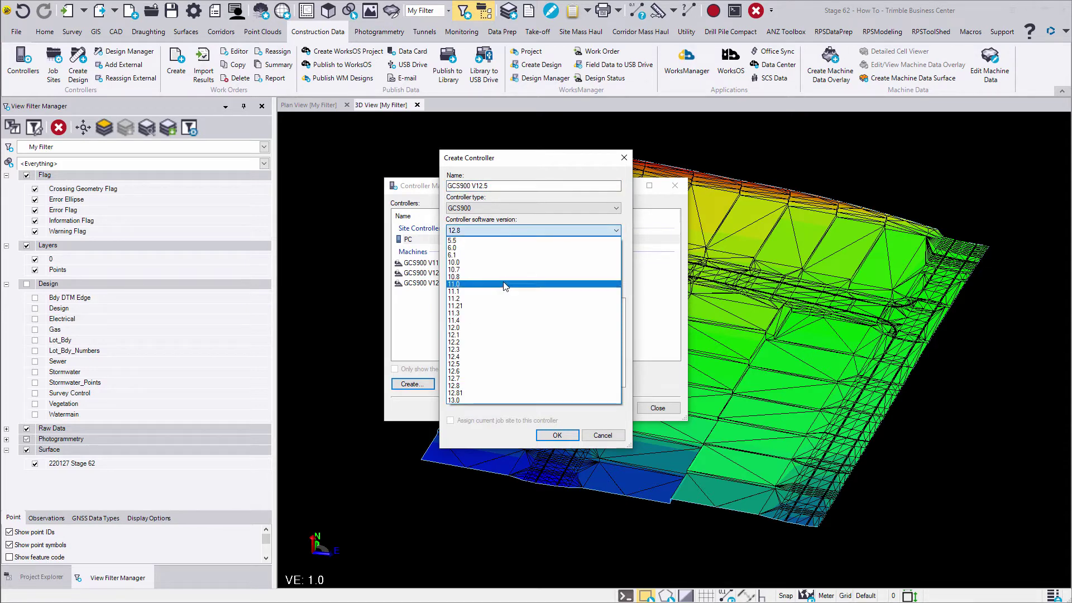
pyautogui.click(495, 365)
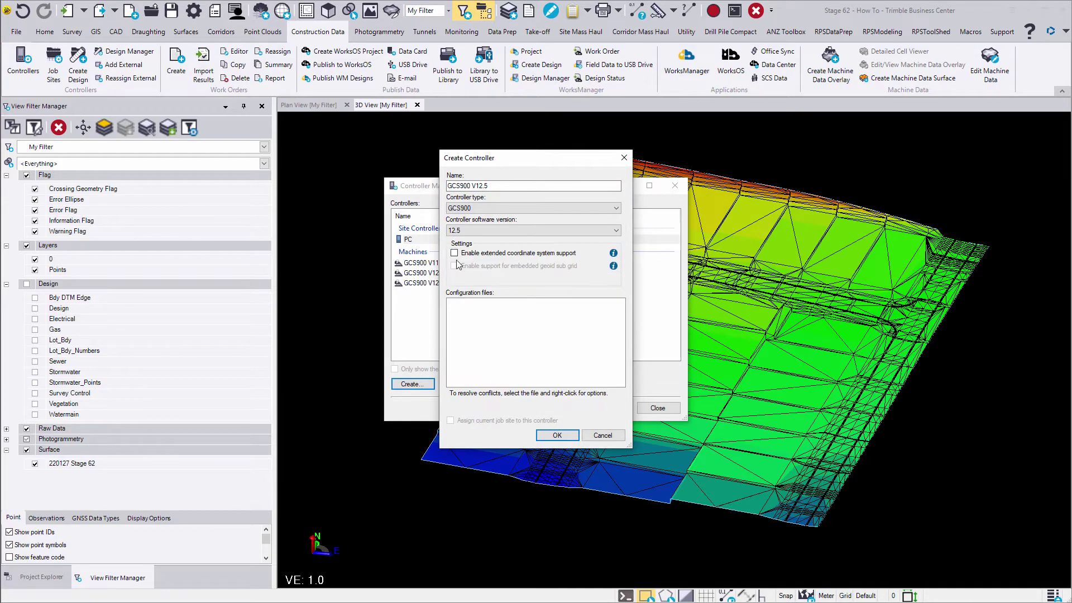
pyautogui.click(556, 435)
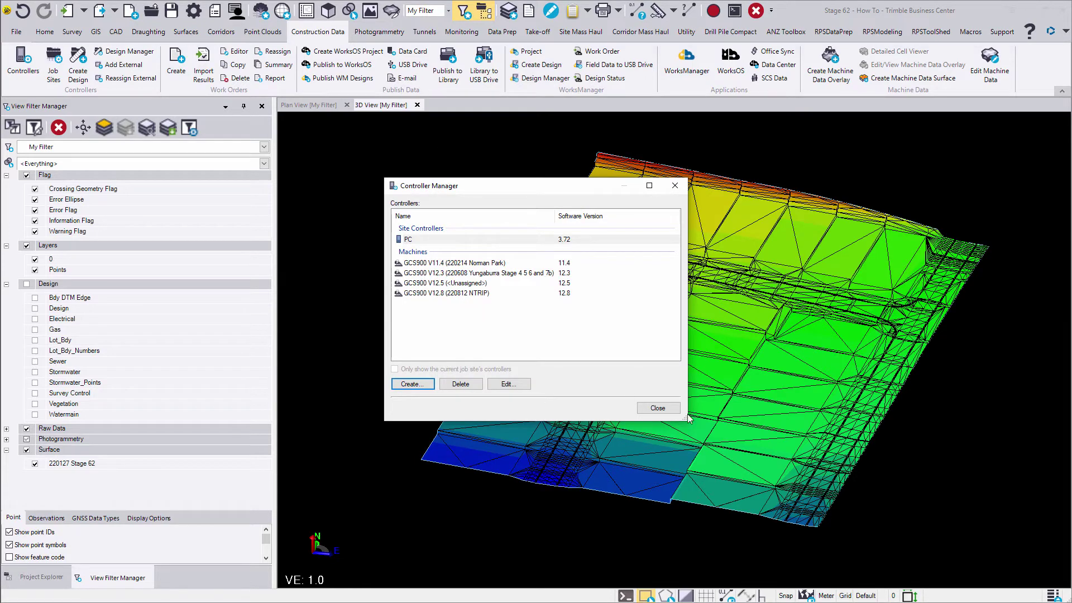
pyautogui.click(657, 409)
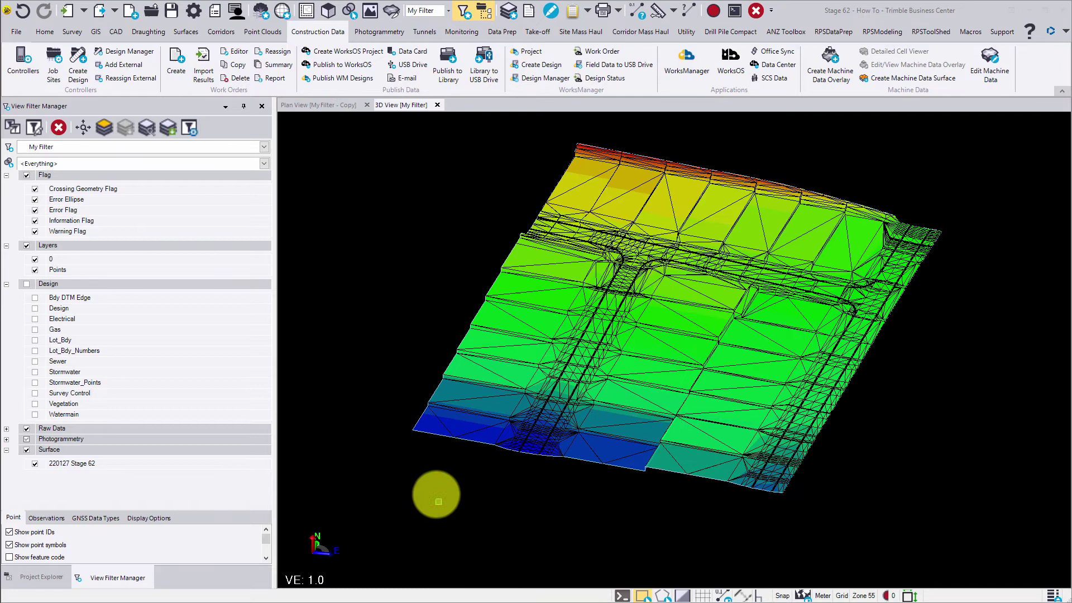
# Step: Create job site 'Stage 62 Tutorial' assigned to the PC and GCS900 V12.5 controllers
pyautogui.click(54, 70)
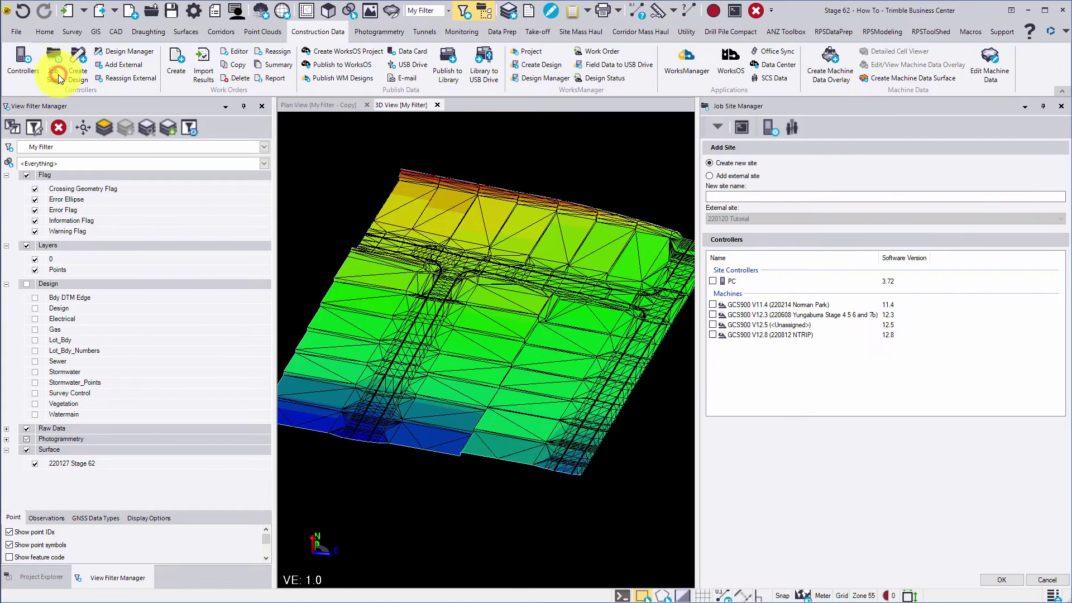
pyautogui.click(767, 196)
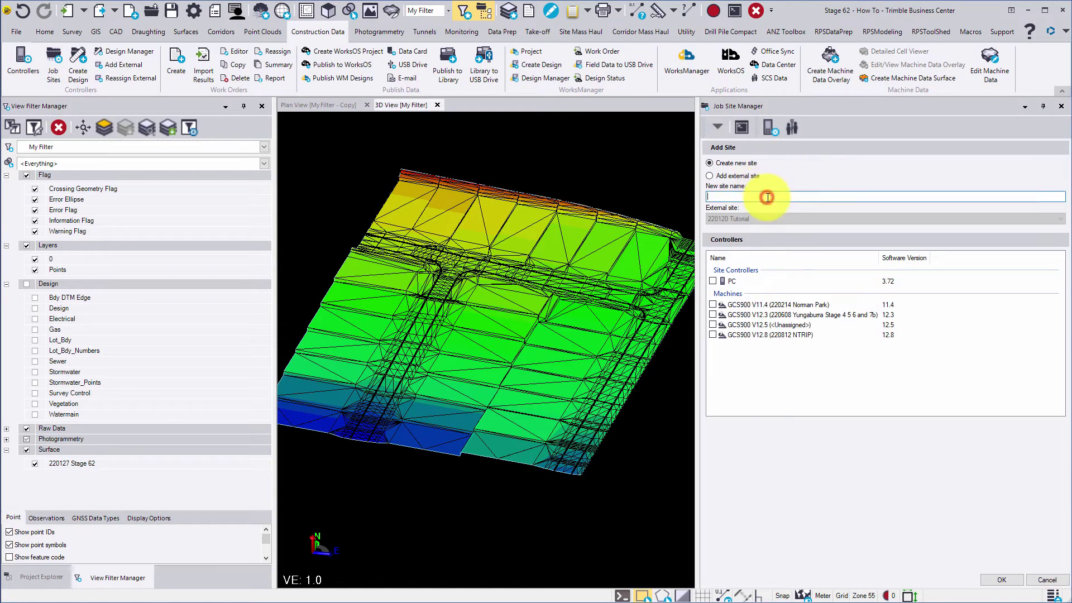
pyautogui.write('Stage 62 Tutorial')
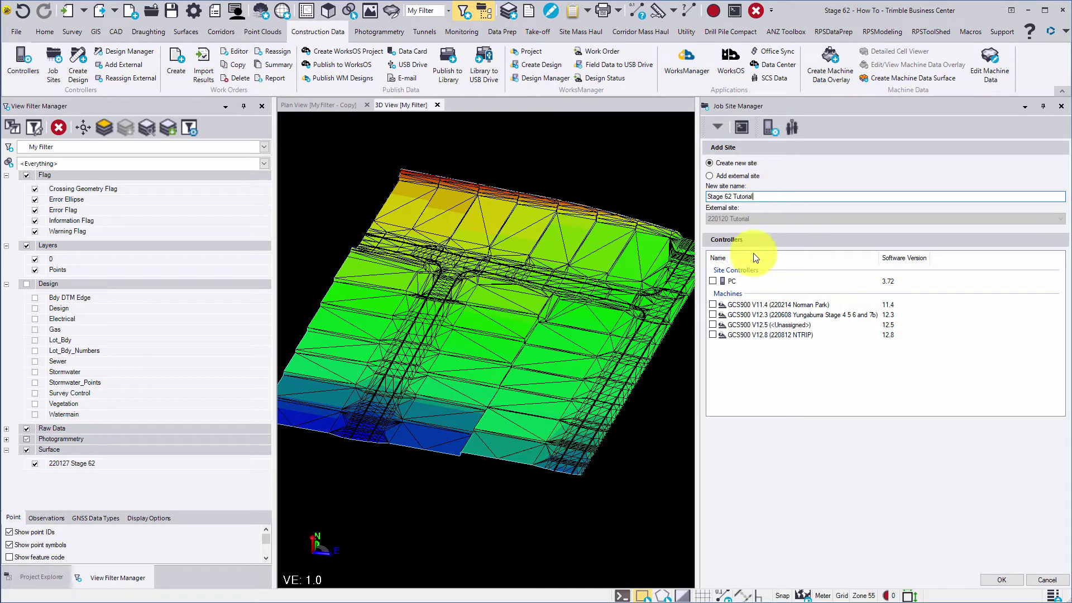
pyautogui.click(713, 281)
pyautogui.click(713, 324)
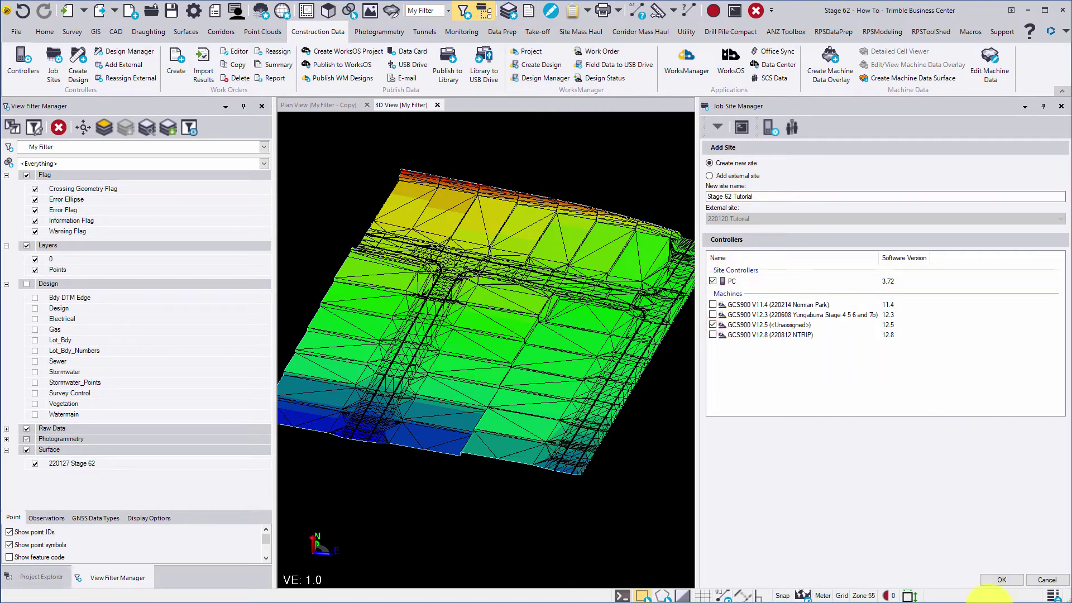
pyautogui.click(1003, 581)
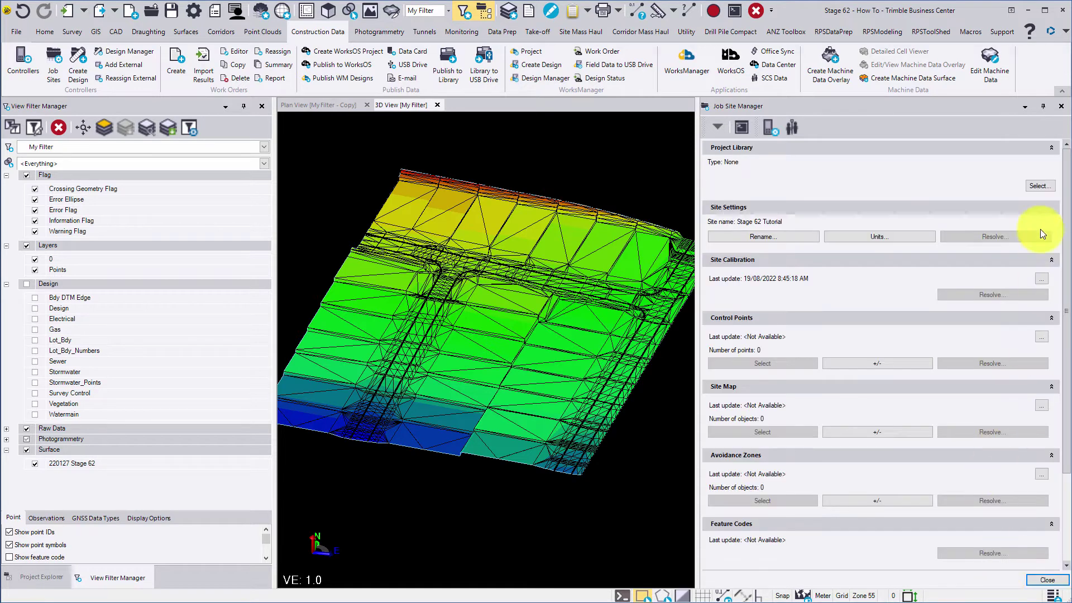
# Step: Give the site a new project library of type Folder
pyautogui.click(1034, 188)
pyautogui.click(625, 245)
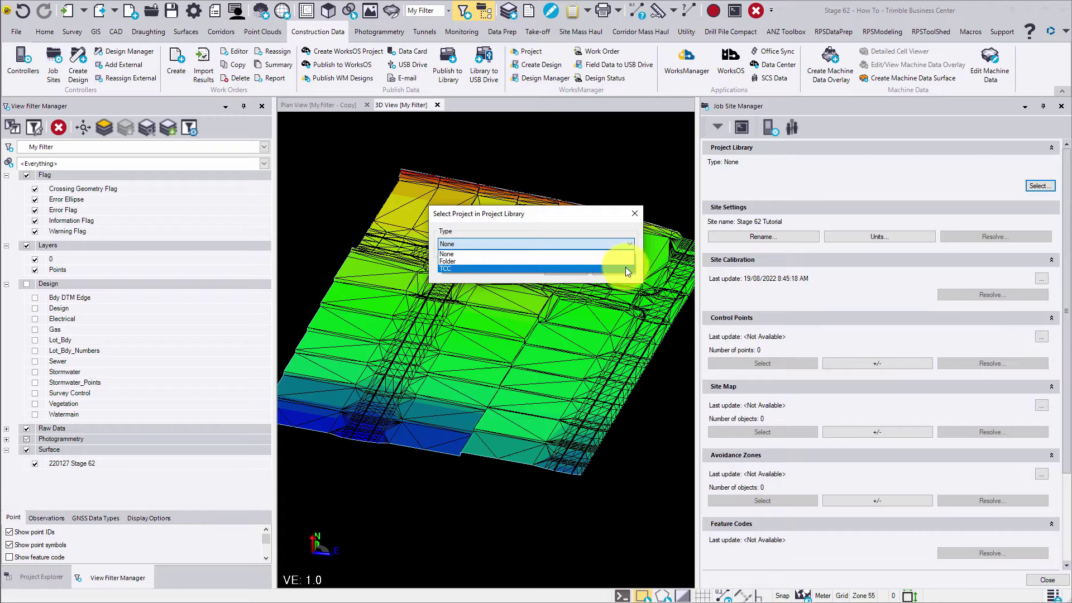
pyautogui.click(625, 262)
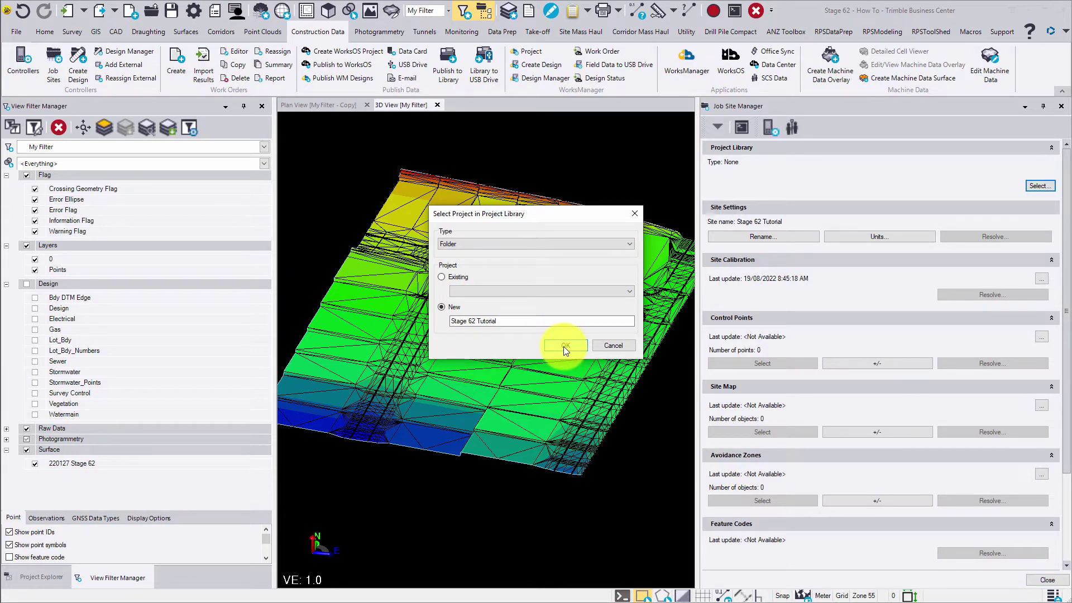
pyautogui.click(564, 346)
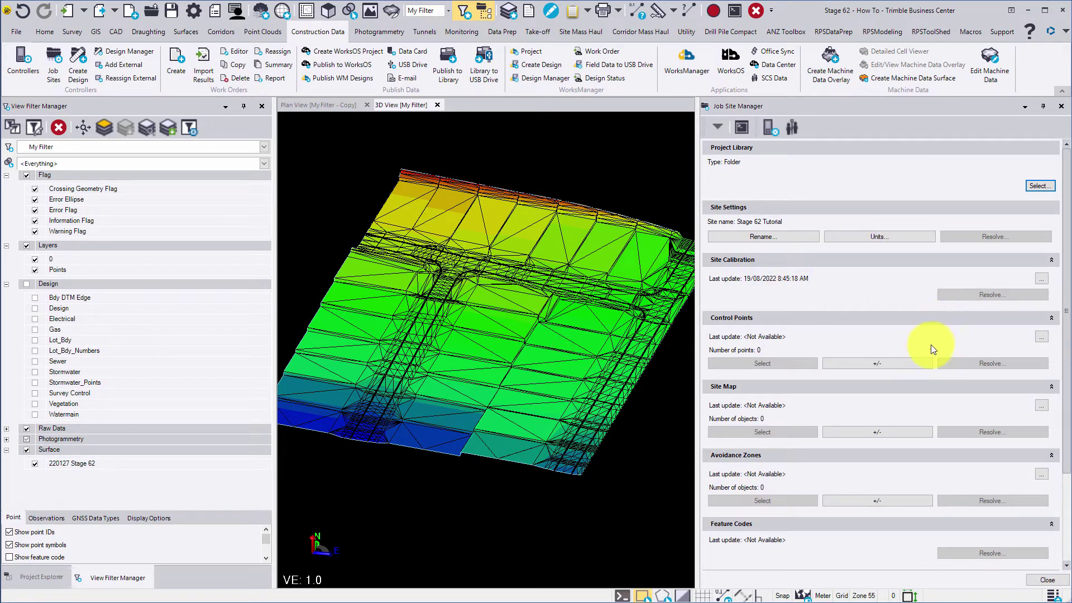
# Step: Add the 4 Survey Control layer points as the site's control points
pyautogui.click(916, 362)
pyautogui.click(1022, 169)
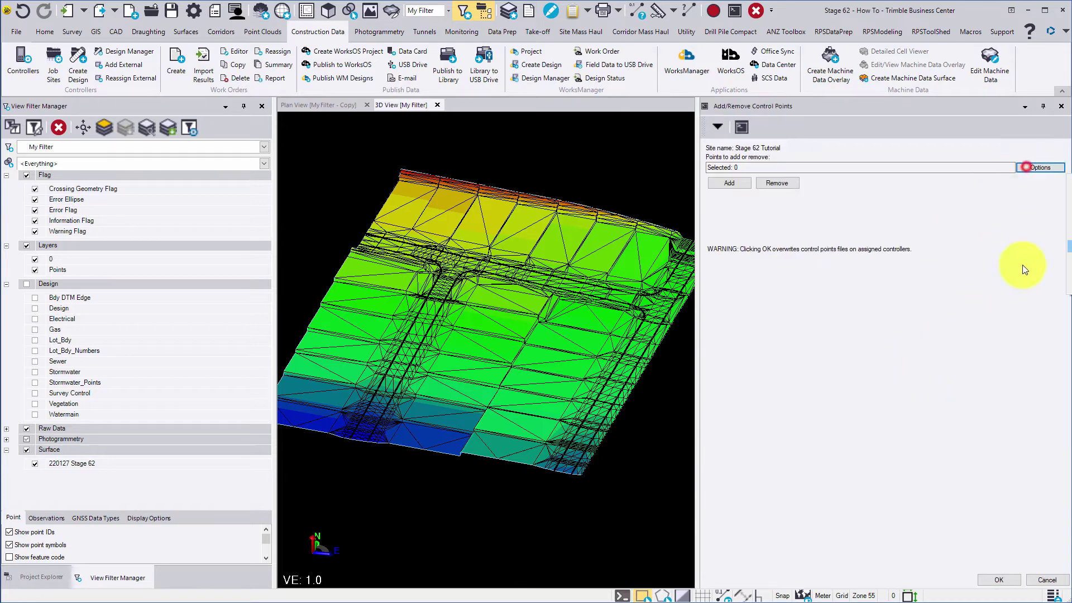
pyautogui.click(1068, 235)
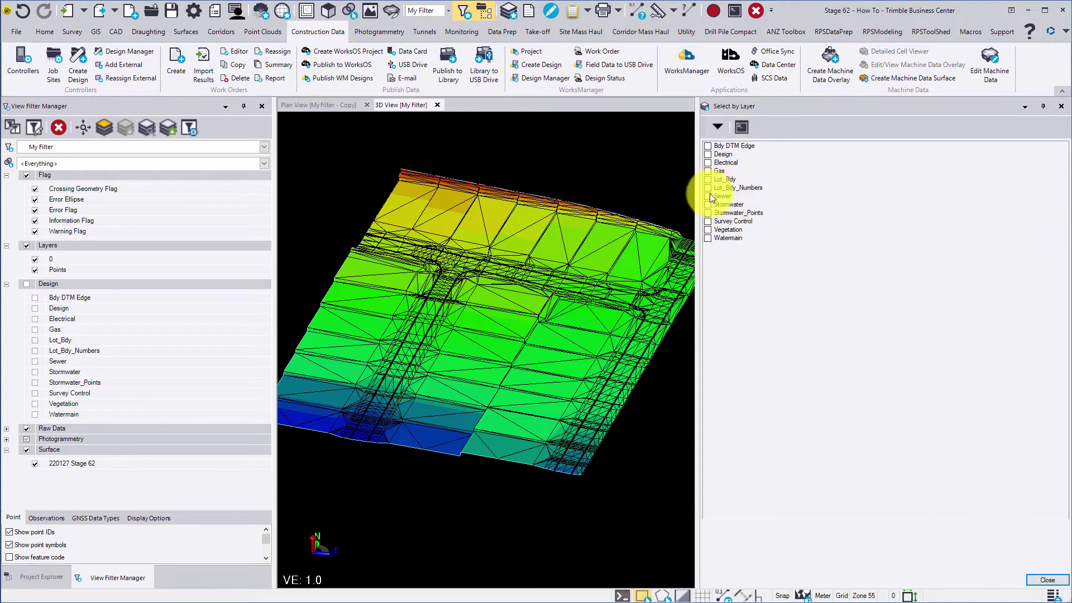
pyautogui.click(708, 221)
pyautogui.click(1035, 579)
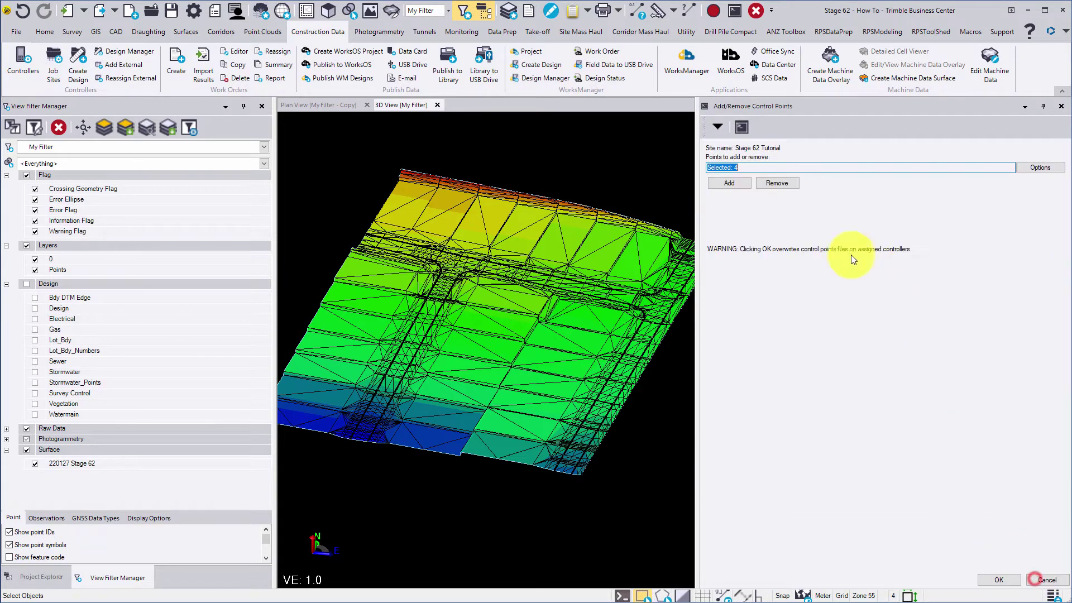
pyautogui.click(729, 183)
pyautogui.click(986, 577)
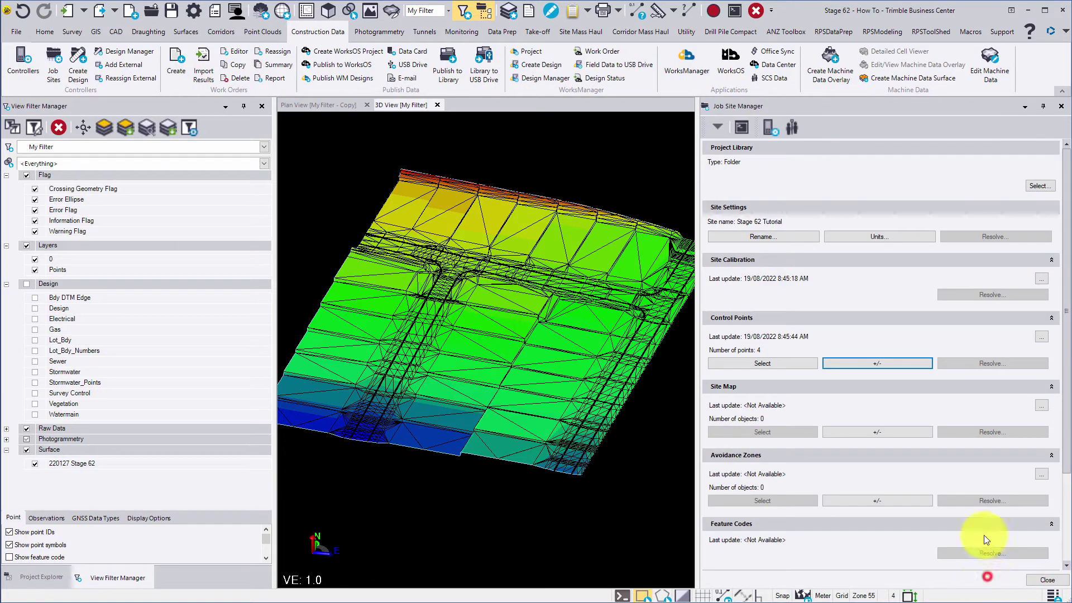
pyautogui.click(871, 433)
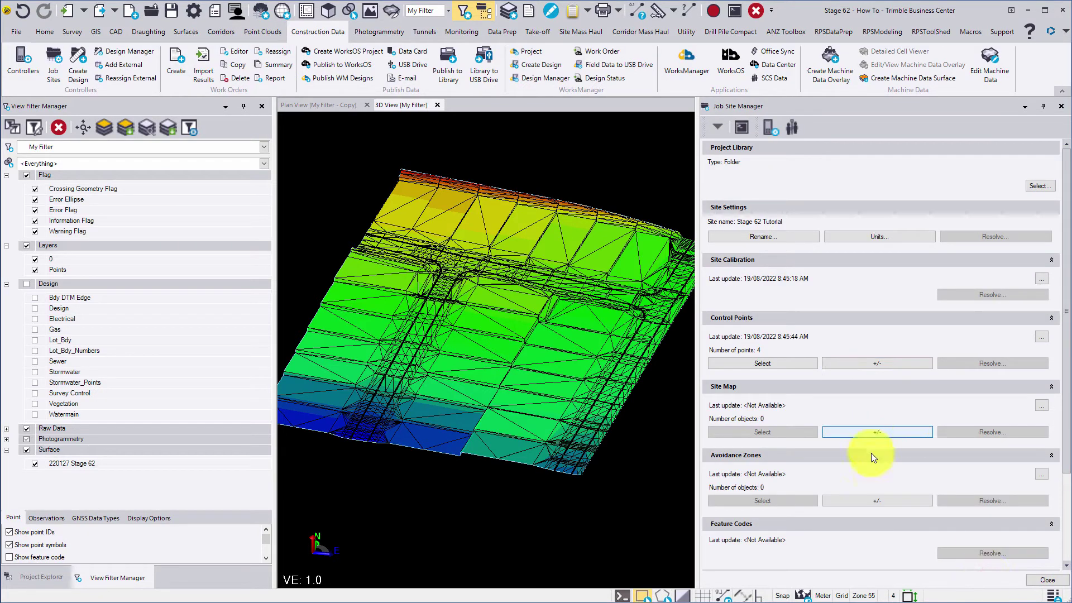
# Step: Add the triangle below the subdivision plan as the site's avoidance zone
pyautogui.click(875, 501)
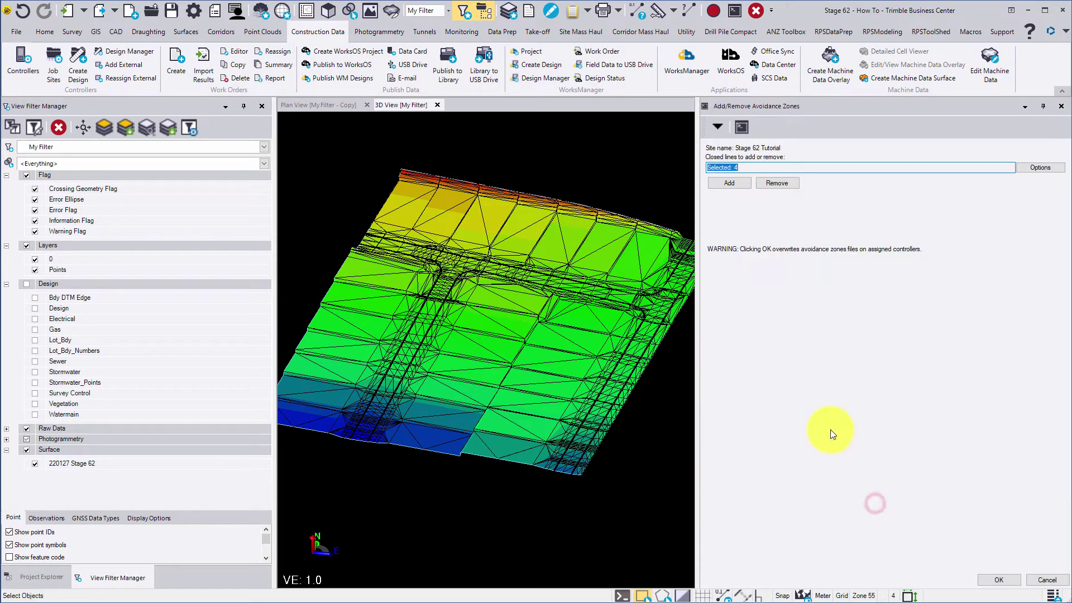
pyautogui.click(293, 104)
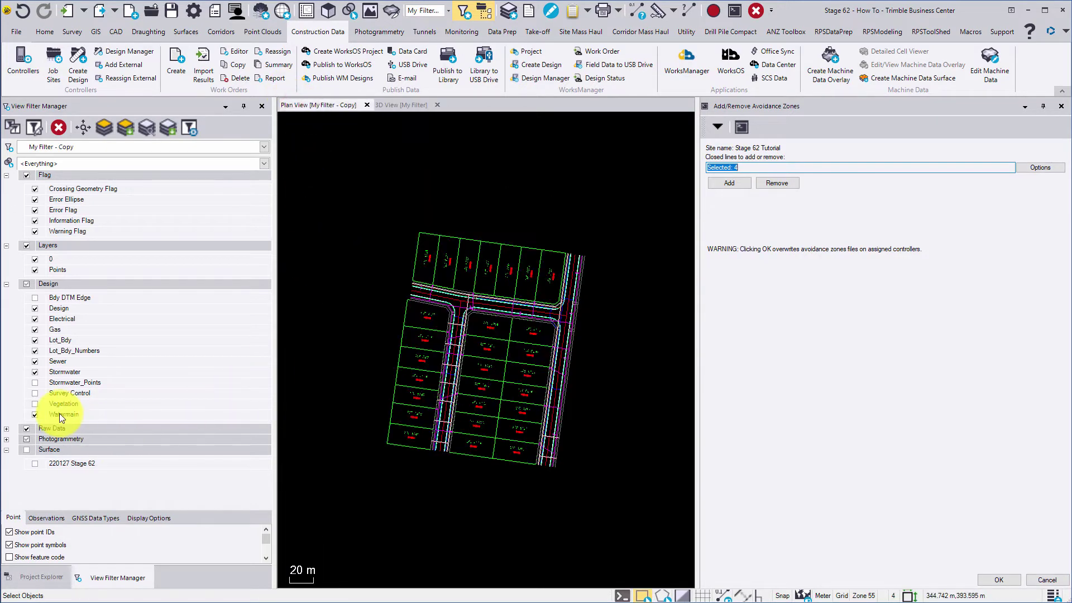
pyautogui.click(36, 403)
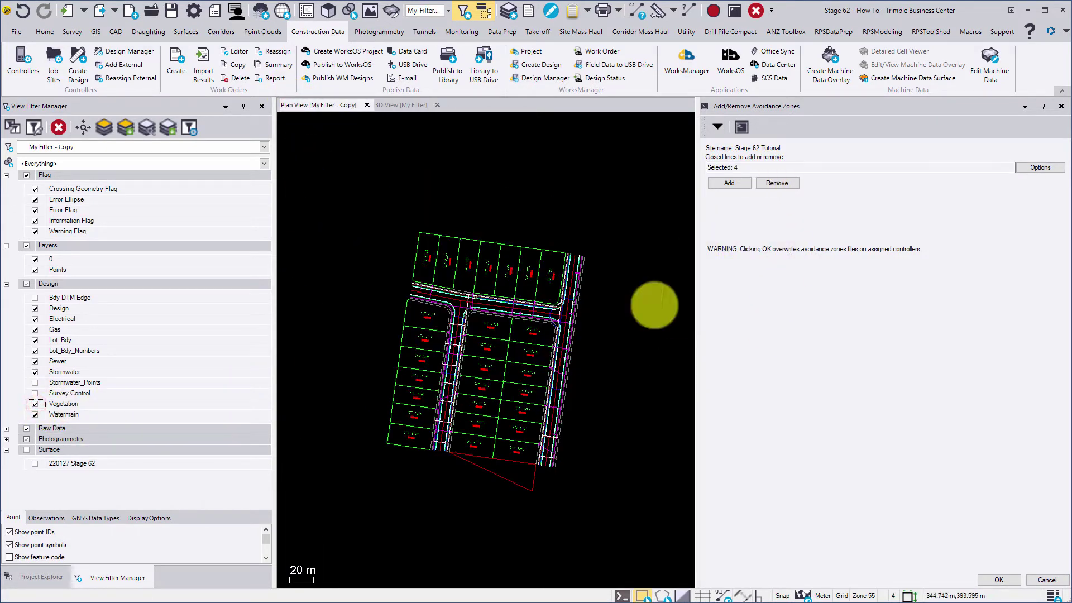
pyautogui.click(514, 467)
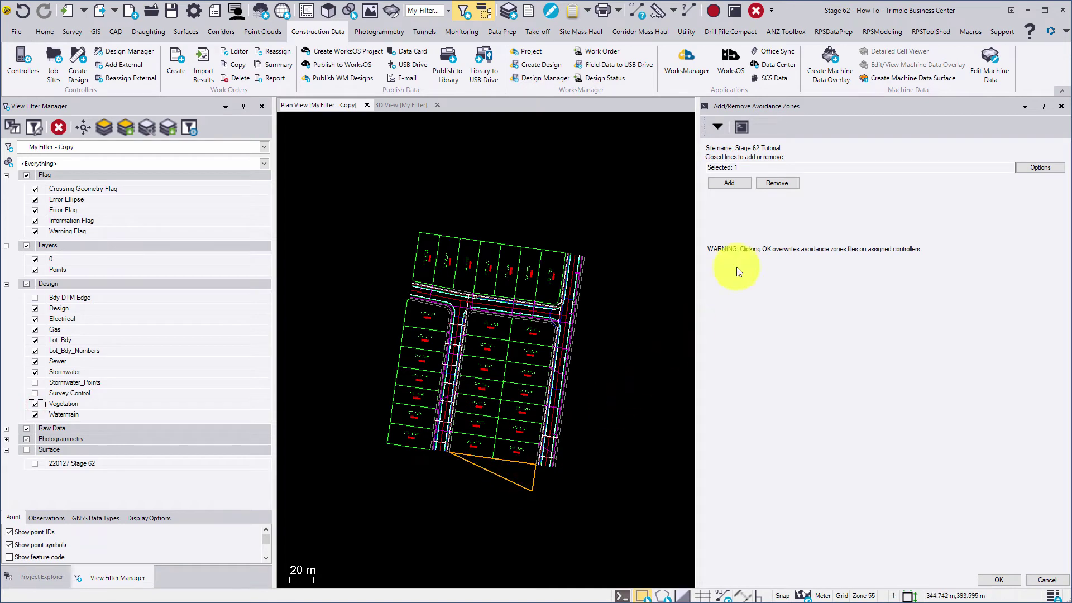
pyautogui.click(729, 184)
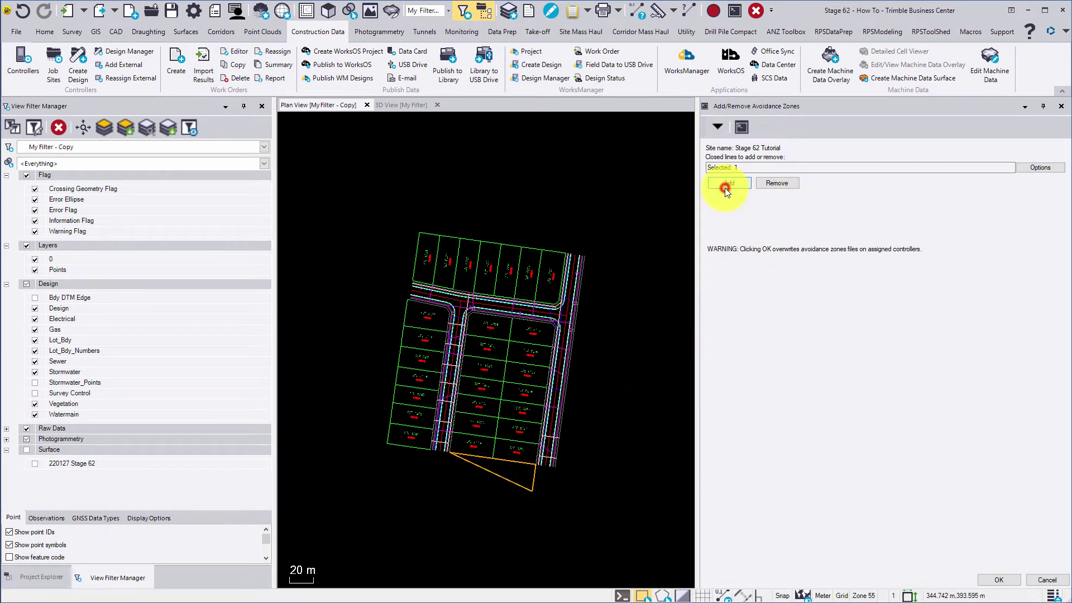
pyautogui.click(999, 579)
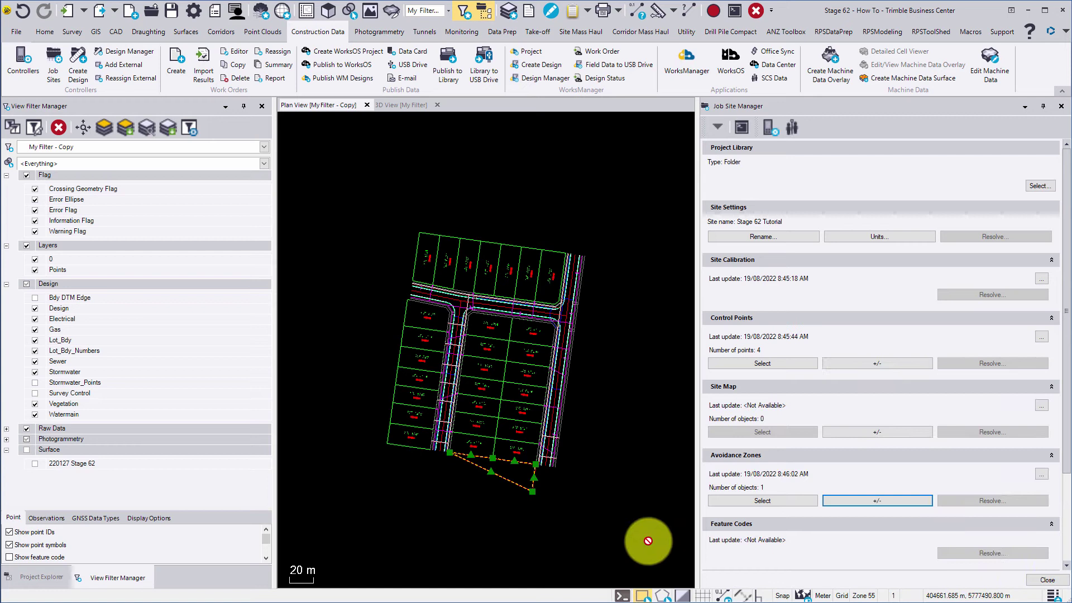
# Step: Keep PC and GCS900 V12.5 as the site's controllers, close Job Site Manager, and hide Vegetation
pyautogui.scroll(-3, 939, 516)
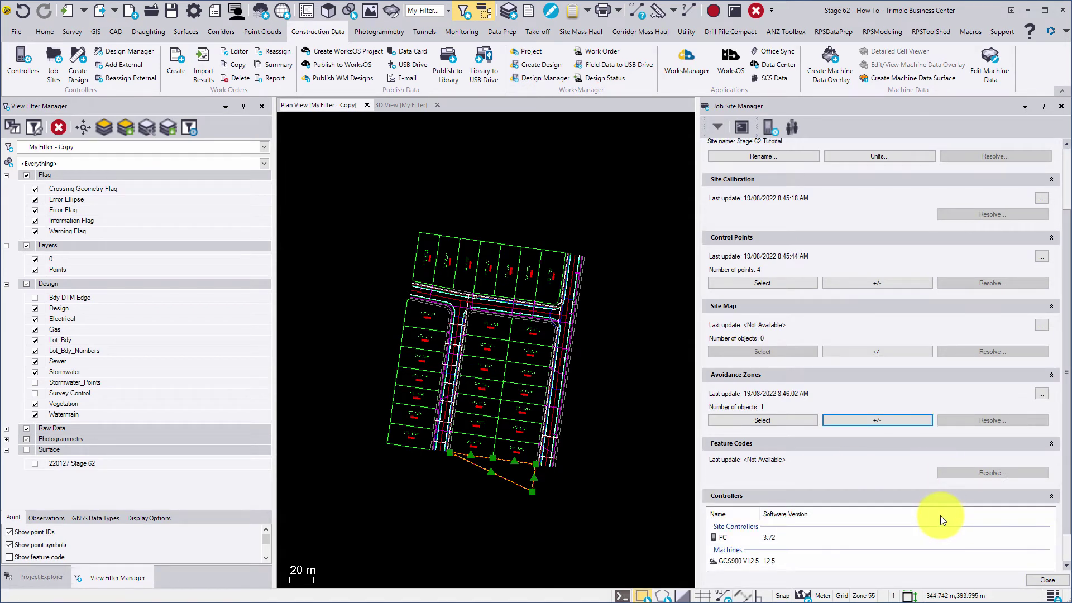
pyautogui.scroll(-1, 940, 515)
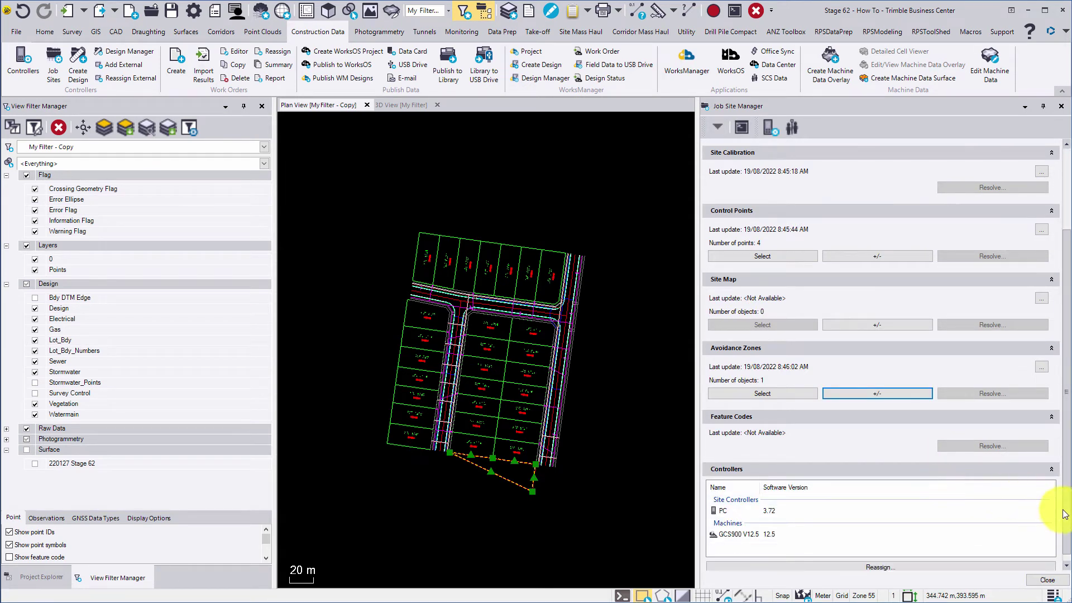
pyautogui.click(968, 567)
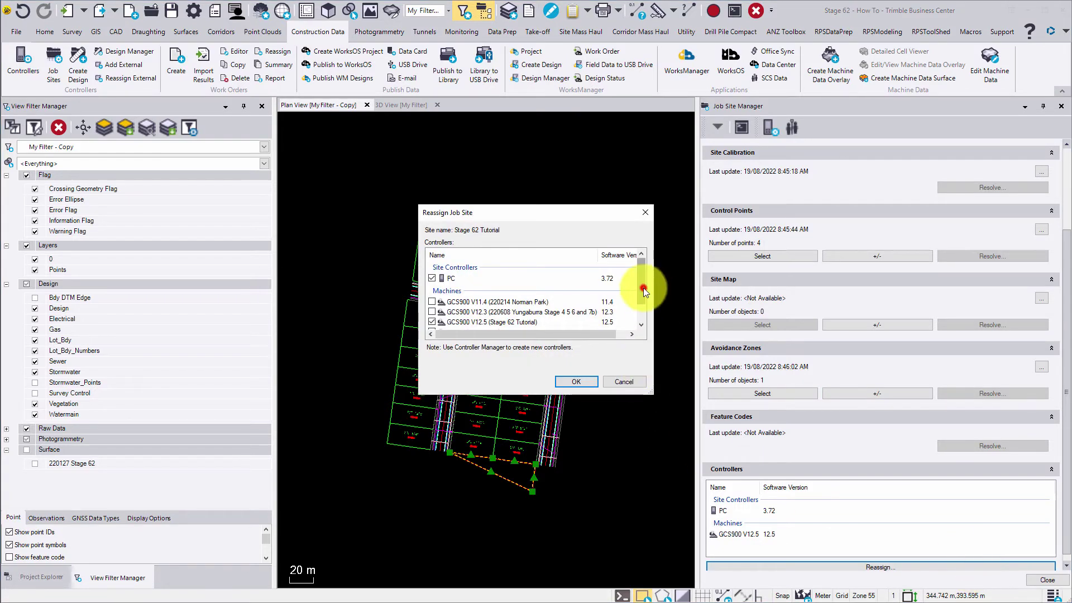
pyautogui.click(644, 290)
pyautogui.moveTo(641, 302); pyautogui.dragTo(641, 294)
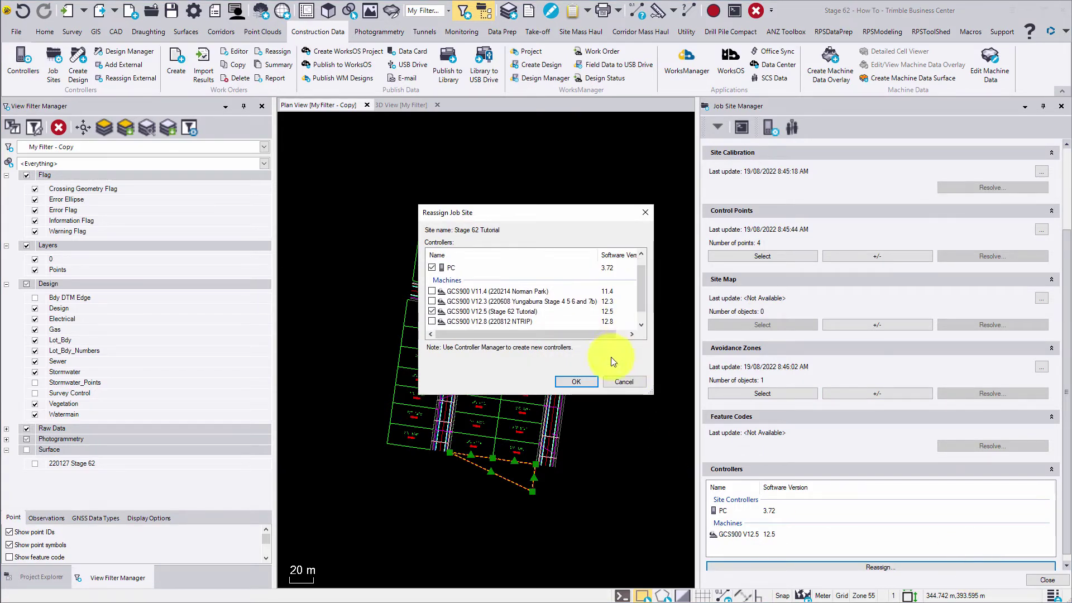
pyautogui.click(569, 383)
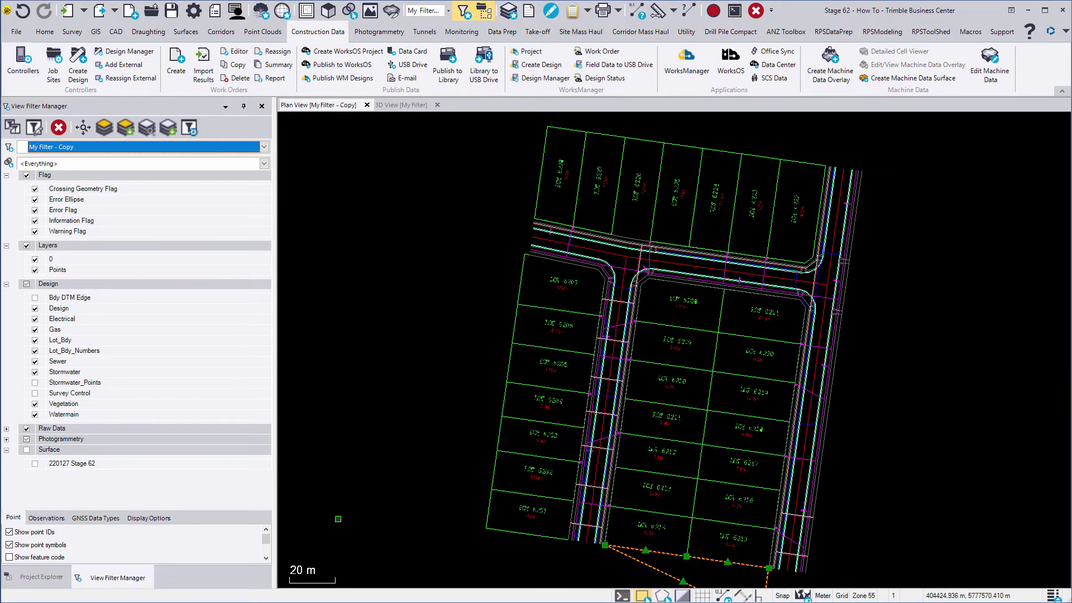
pyautogui.click(1046, 579)
pyautogui.click(35, 404)
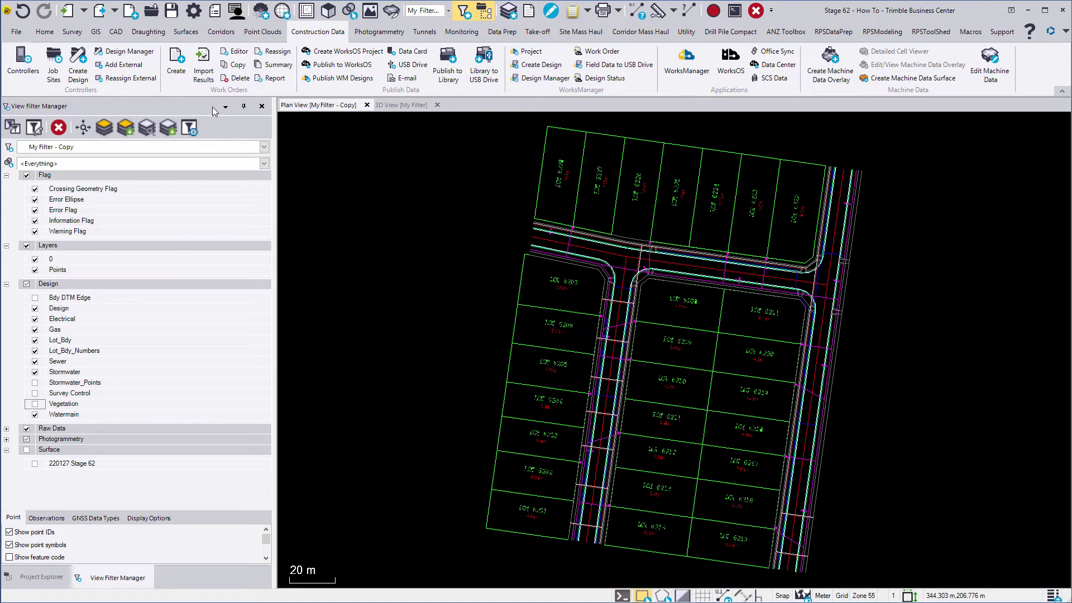
# Step: Name a new job site design 'Stage 62 FSL' and tick the PC and GCS900 V12.5 controllers
pyautogui.click(85, 65)
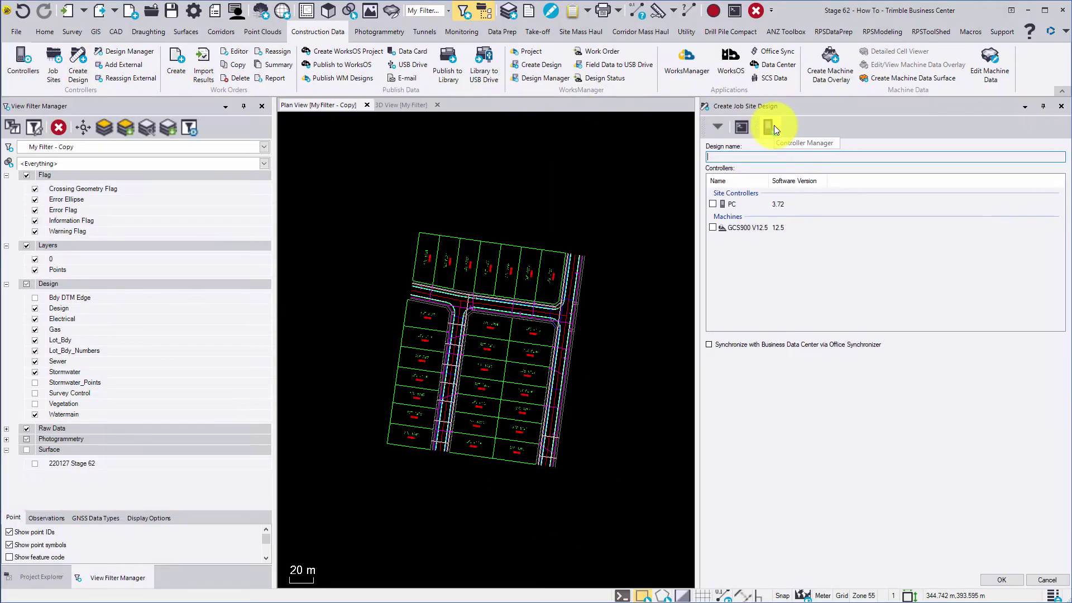
pyautogui.write('Stage 62 FSL')
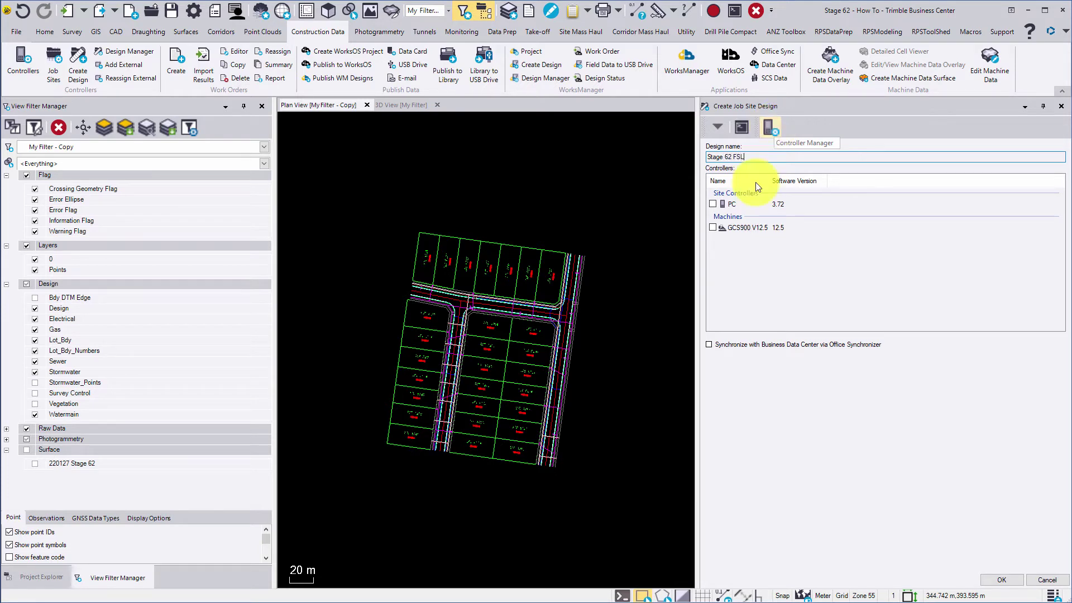
pyautogui.click(712, 204)
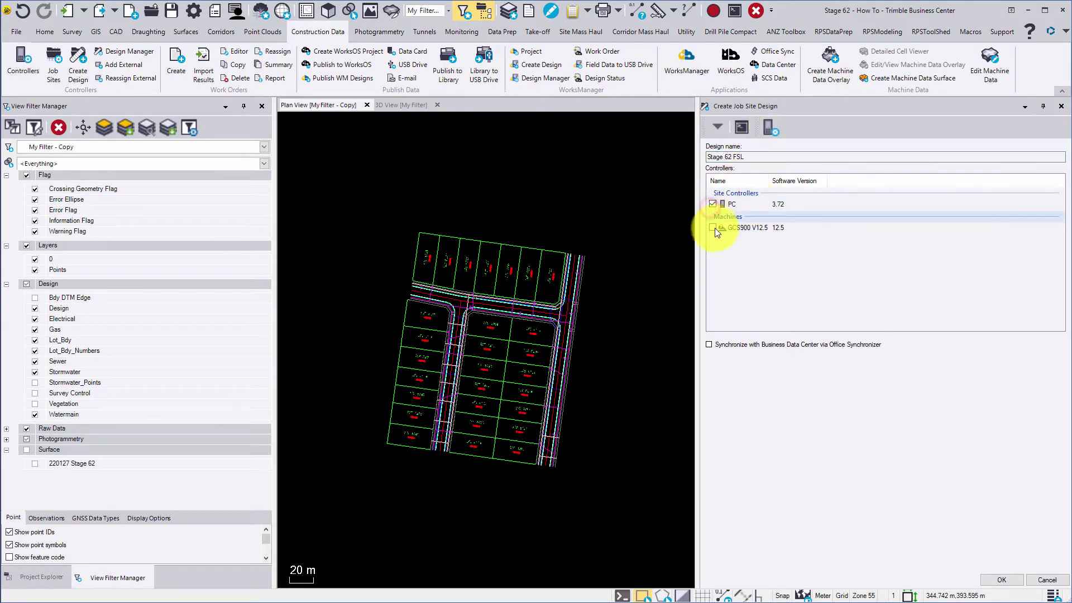
pyautogui.click(713, 229)
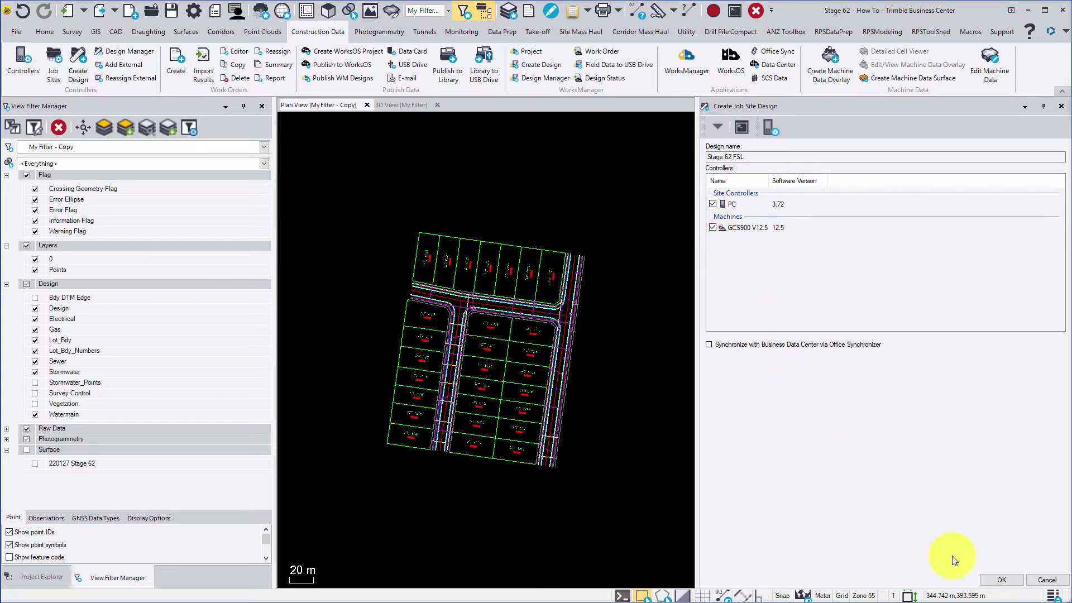
# Step: Set the design's model to the 220127 Stage 62 surface with custom file name '220127 Stage 62'
pyautogui.click(983, 580)
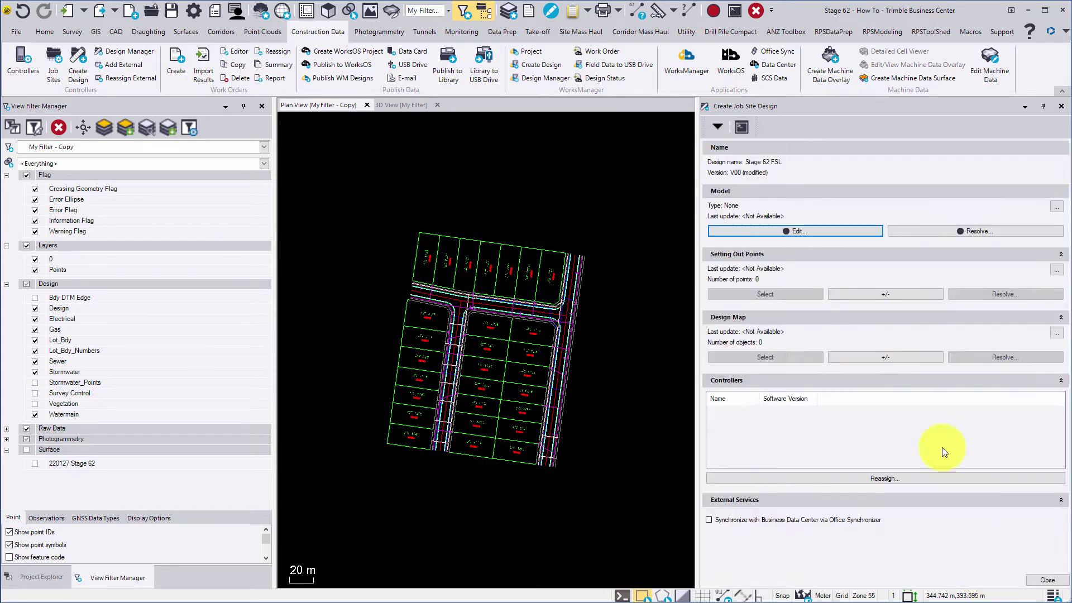
pyautogui.click(713, 185)
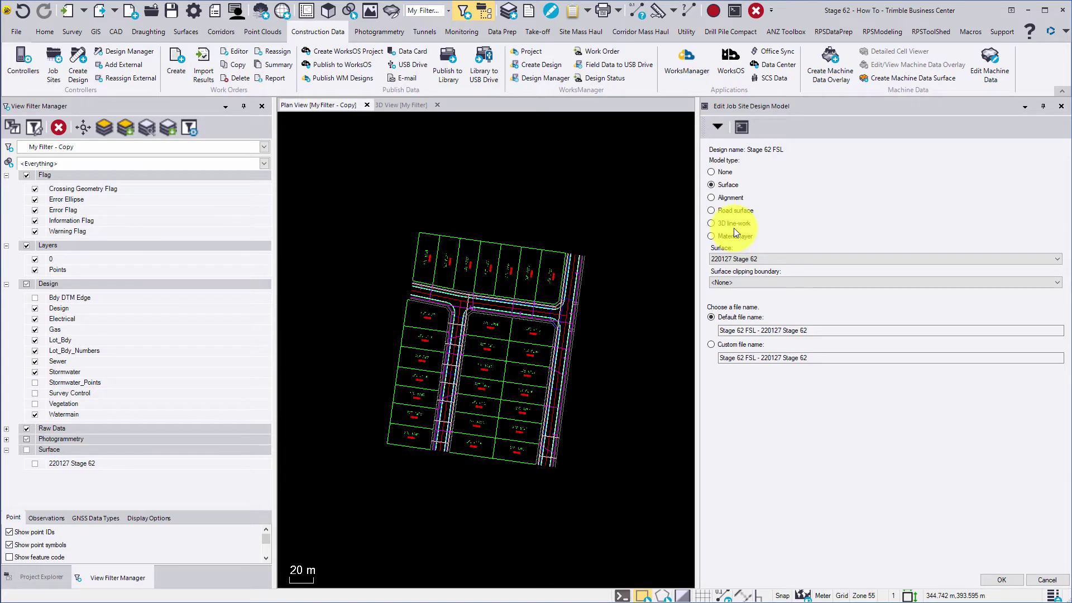
pyautogui.click(713, 344)
pyautogui.moveTo(760, 357); pyautogui.dragTo(718, 357)
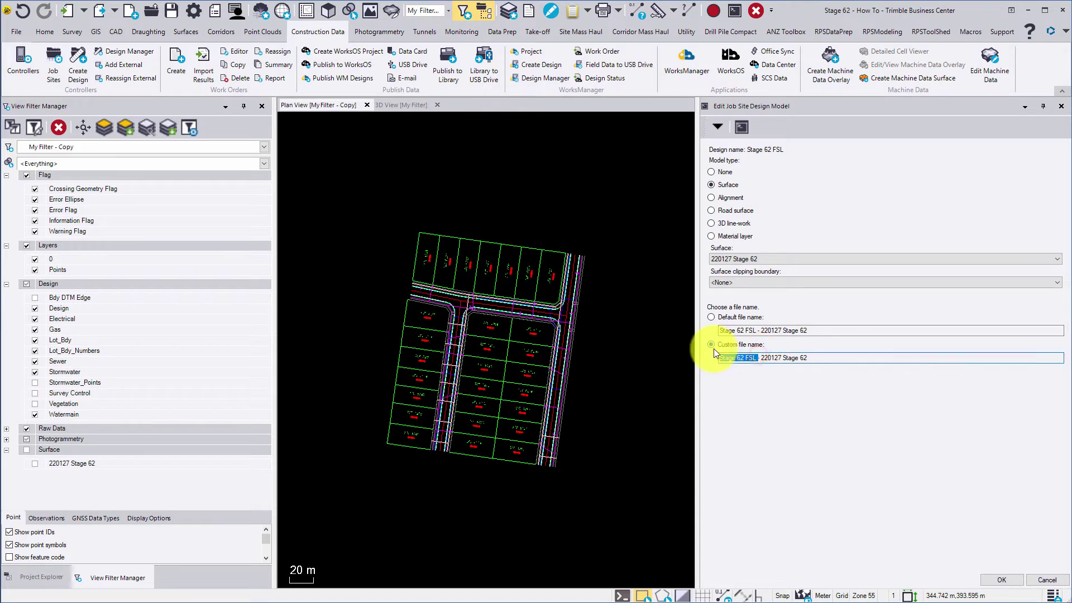
pyautogui.press('BackSpace')
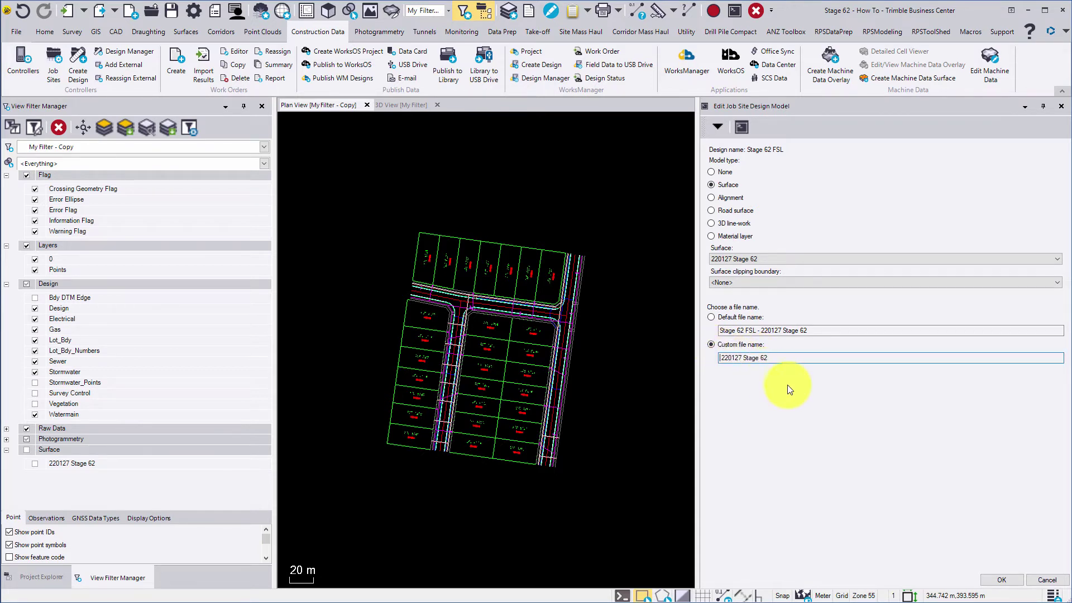
pyautogui.click(1000, 581)
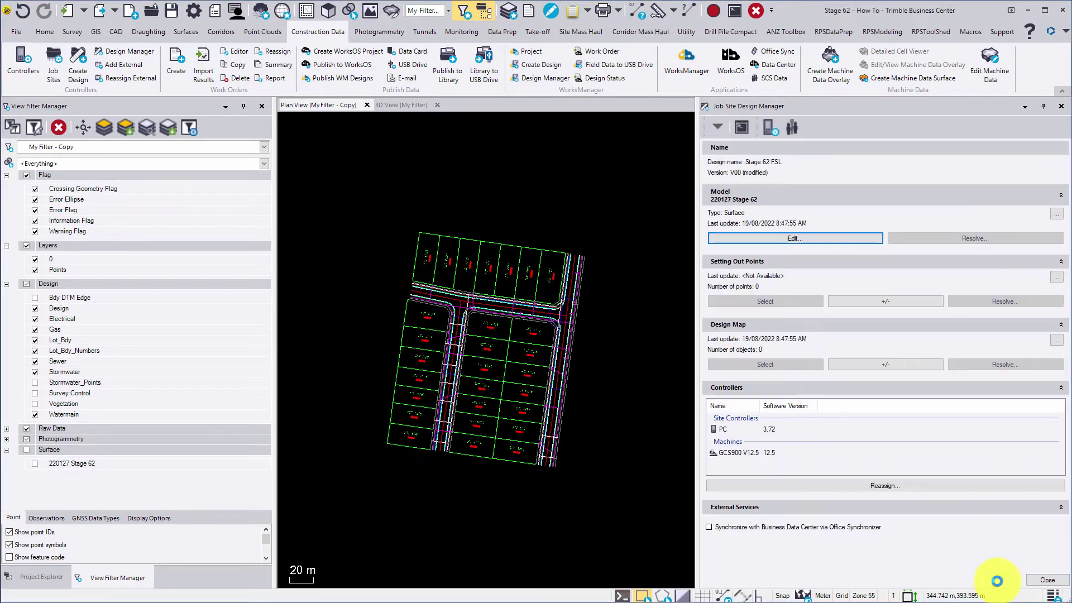
# Step: Add the 18 setting-out points to the design, selected by layer
pyautogui.click(869, 298)
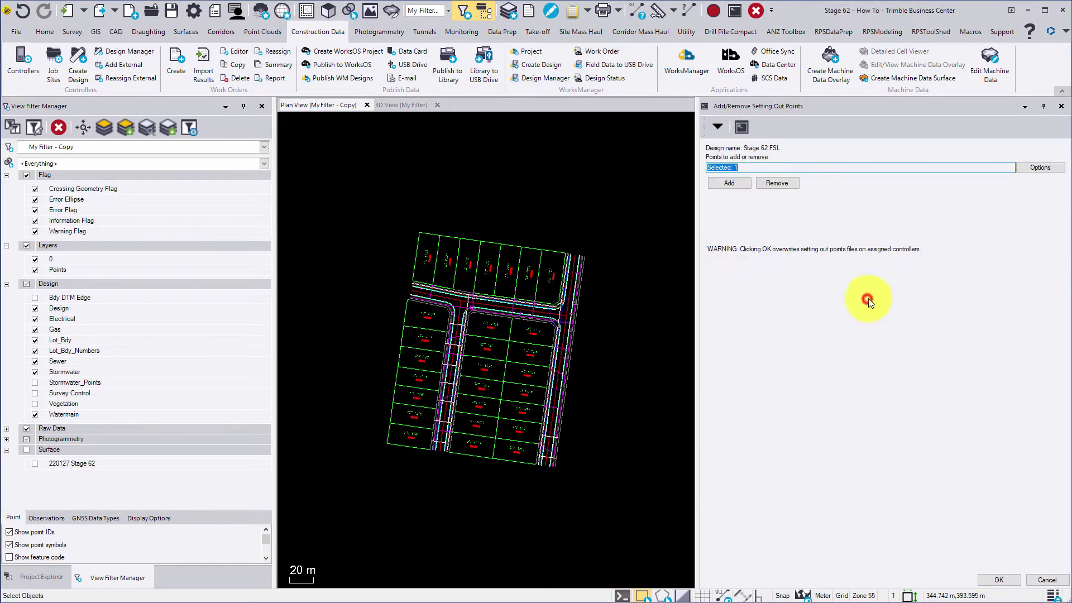
pyautogui.click(1040, 167)
pyautogui.click(708, 230)
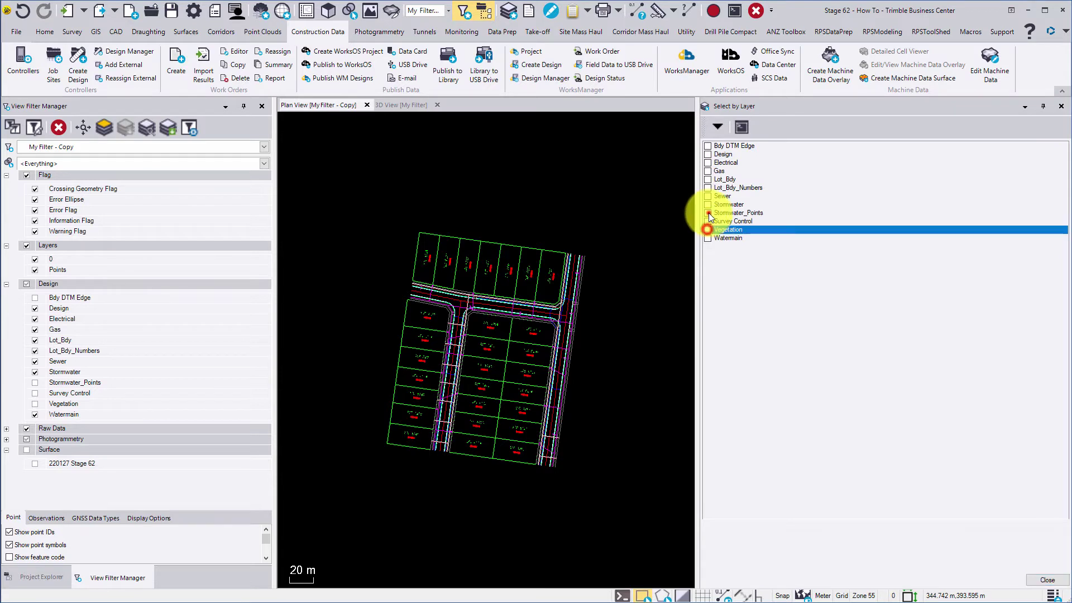
pyautogui.click(708, 213)
pyautogui.click(1048, 579)
pyautogui.click(732, 186)
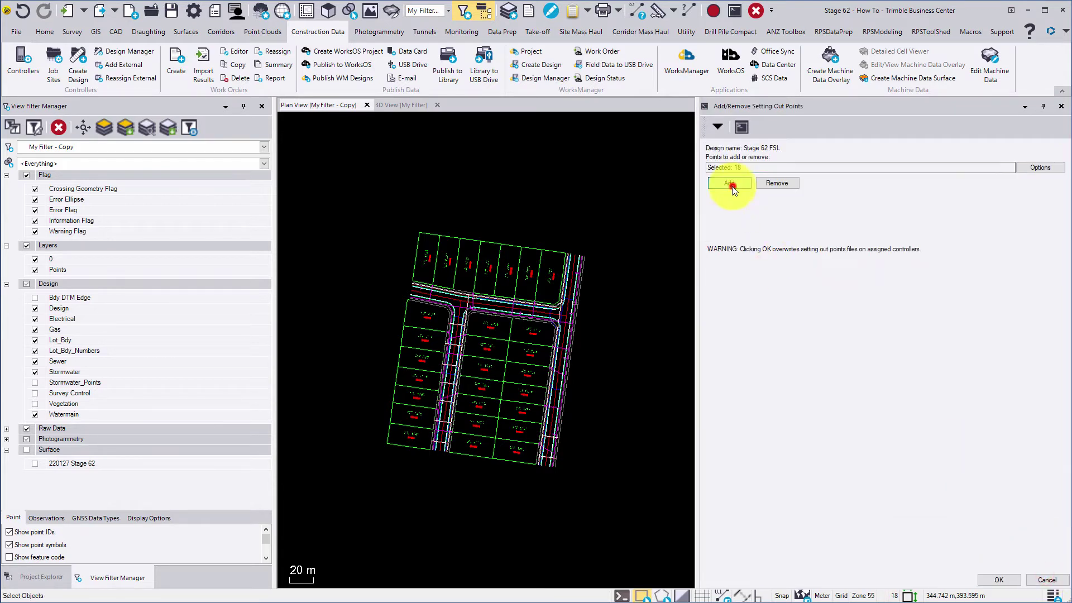
pyautogui.click(994, 582)
# Step: Window-select all 230 subdivision objects and add them to the design map
pyautogui.click(880, 365)
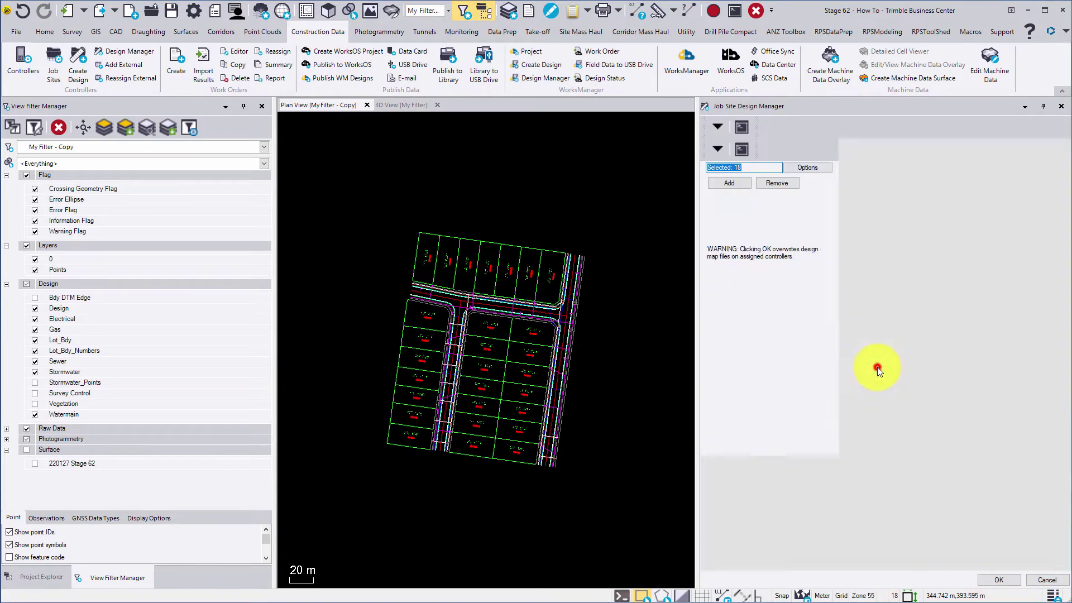
pyautogui.moveTo(622, 519); pyautogui.dragTo(352, 214)
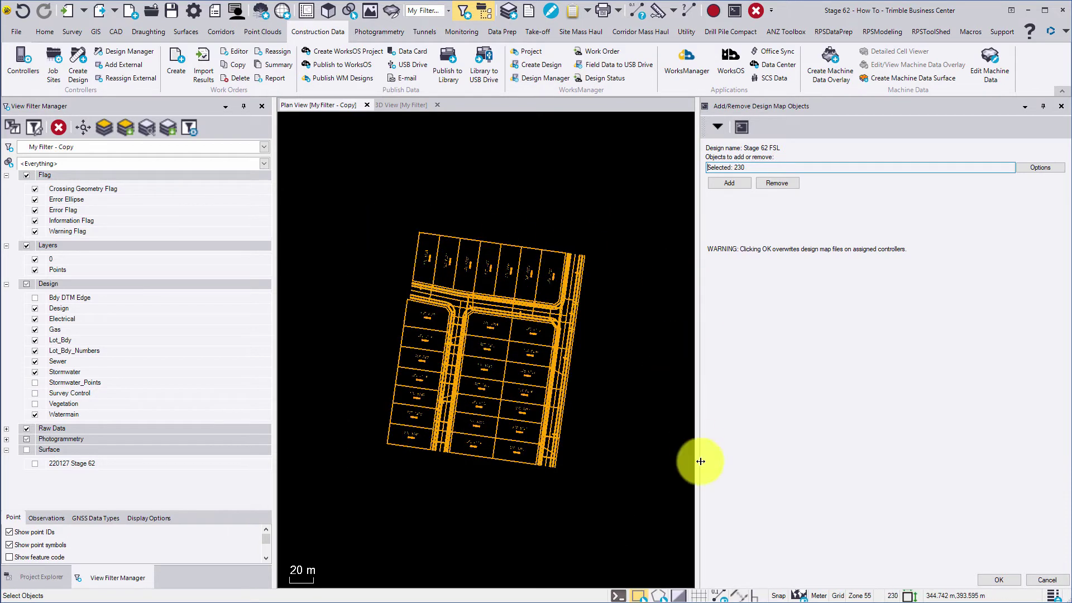
pyautogui.click(729, 183)
pyautogui.click(1005, 581)
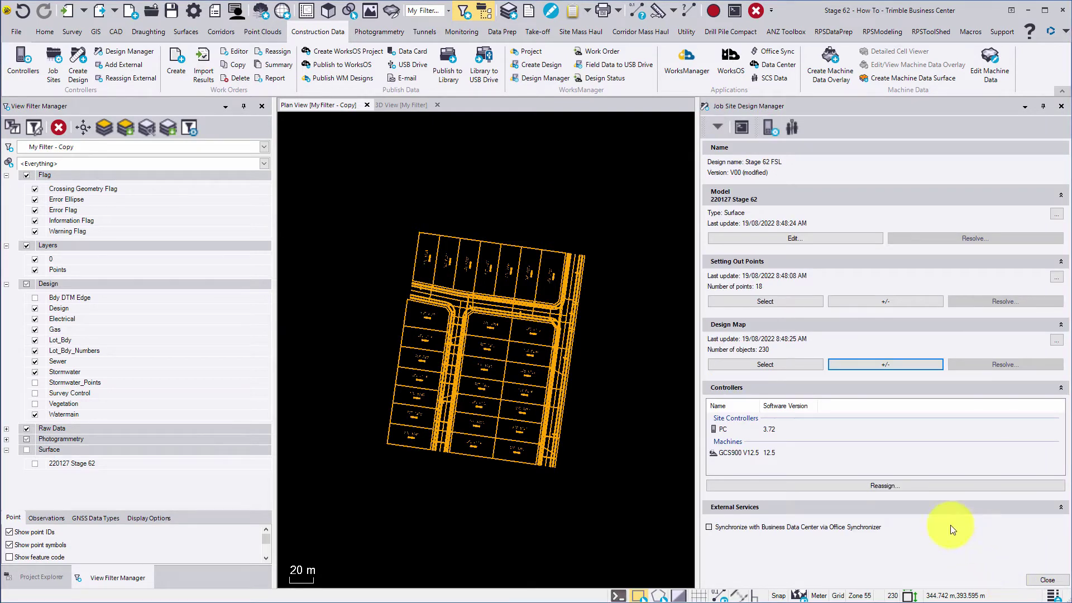
# Step: Copy the GCS900 V12.5 field data to the Desktop's Machine Control Data folder
pyautogui.click(1048, 579)
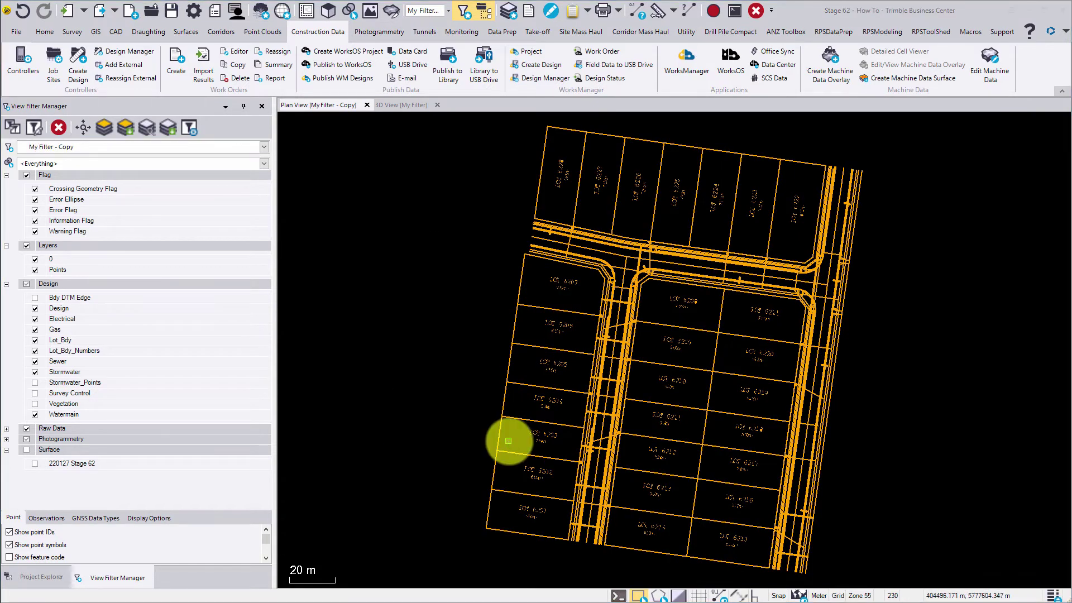
pyautogui.click(445, 420)
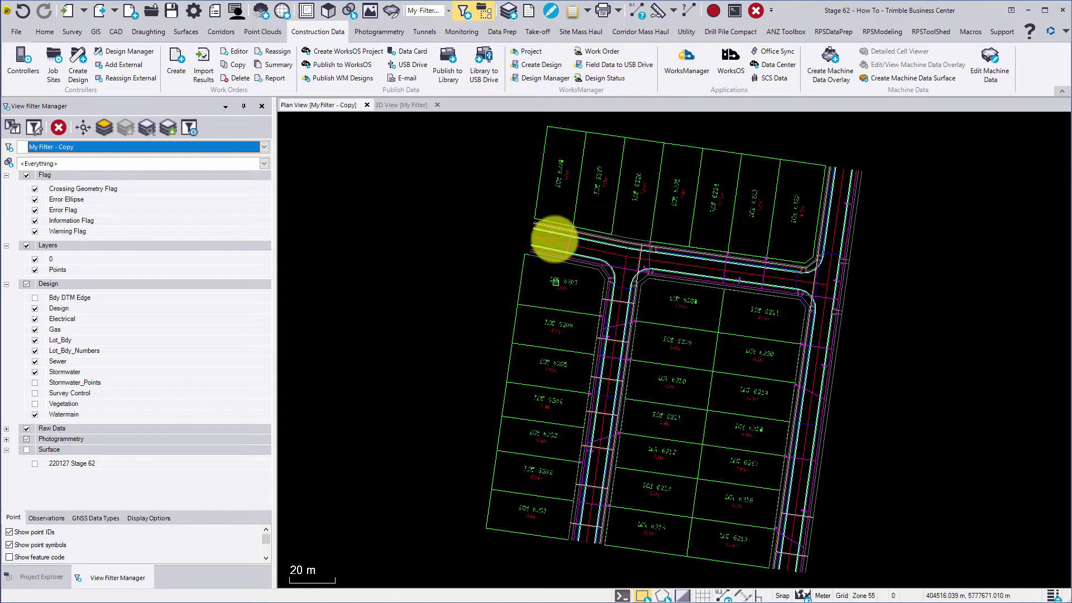
pyautogui.click(420, 65)
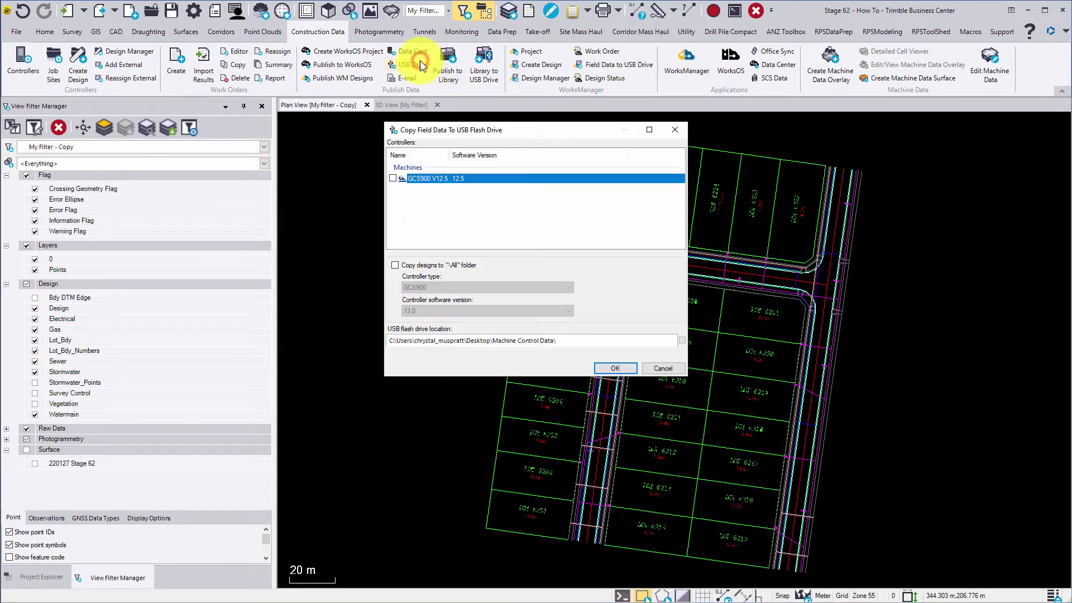
pyautogui.click(392, 178)
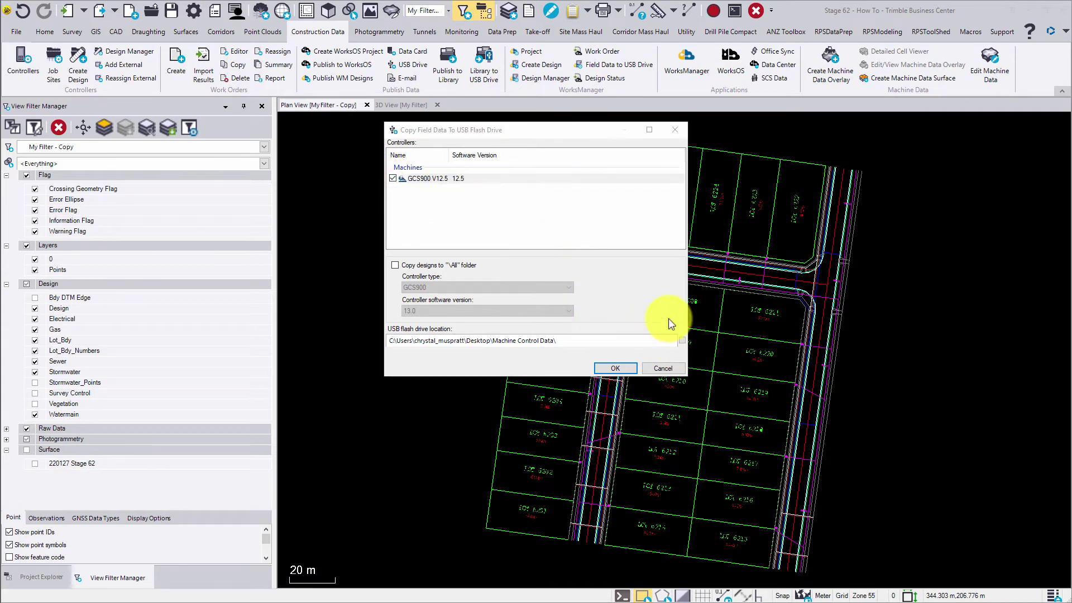
pyautogui.click(679, 341)
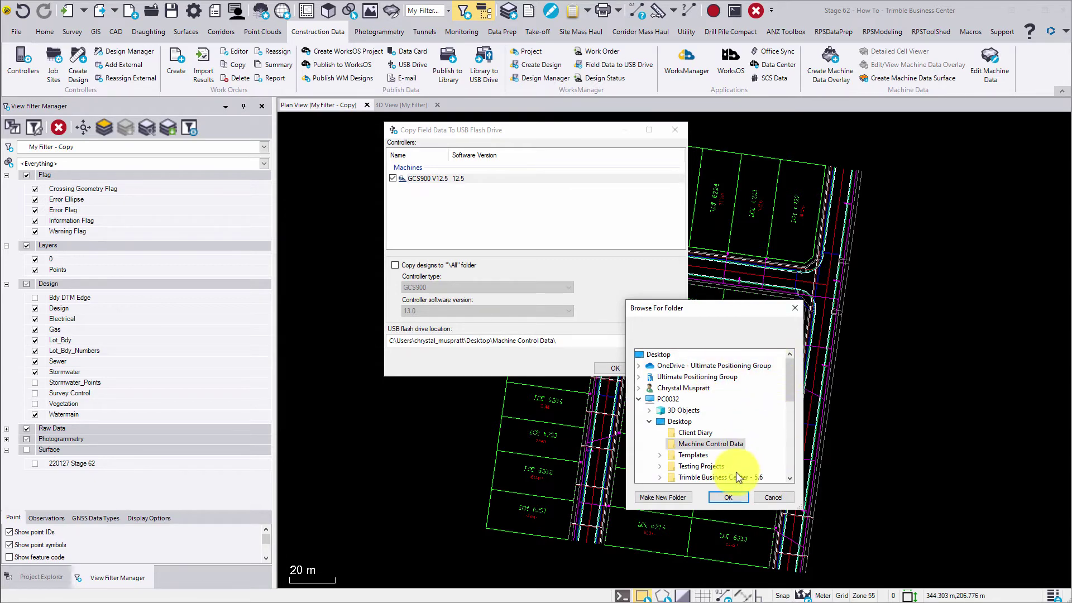
pyautogui.click(728, 497)
pyautogui.click(616, 367)
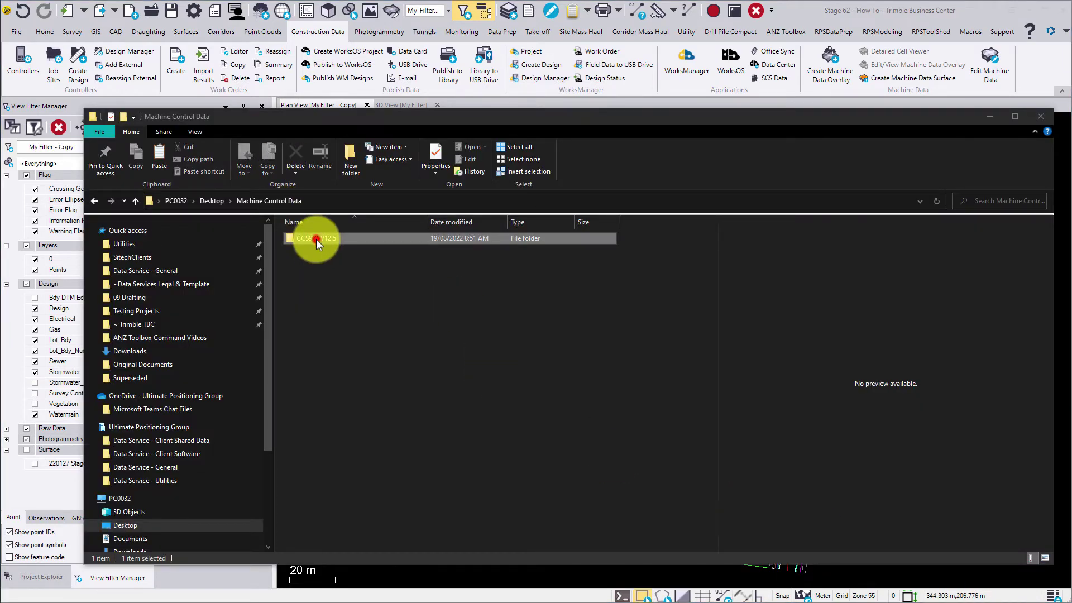
pyautogui.doubleClick(316, 239)
pyautogui.doubleClick(329, 239)
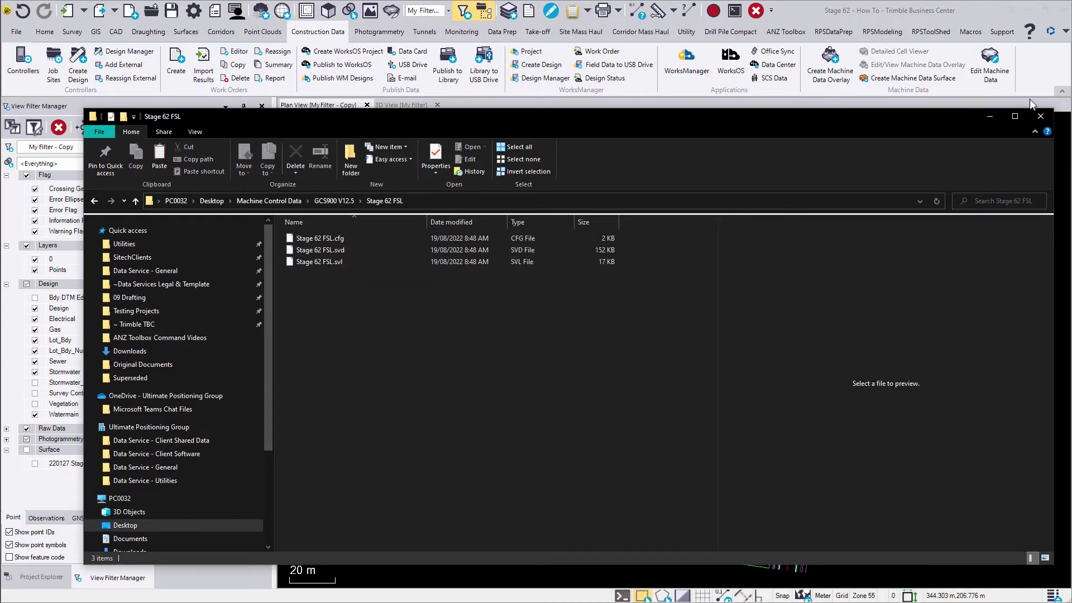
# Step: Compress the PC (SCS900) field data as 'Stage 62 Tutorial SCS900 Data.zip' in Machine Control Files
pyautogui.click(989, 117)
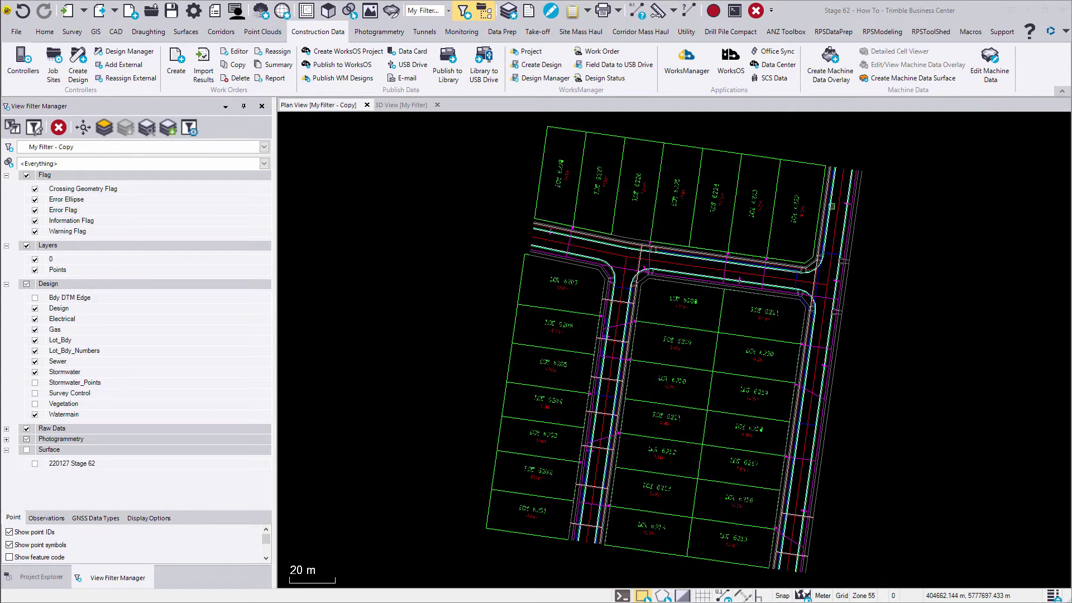
pyautogui.click(407, 78)
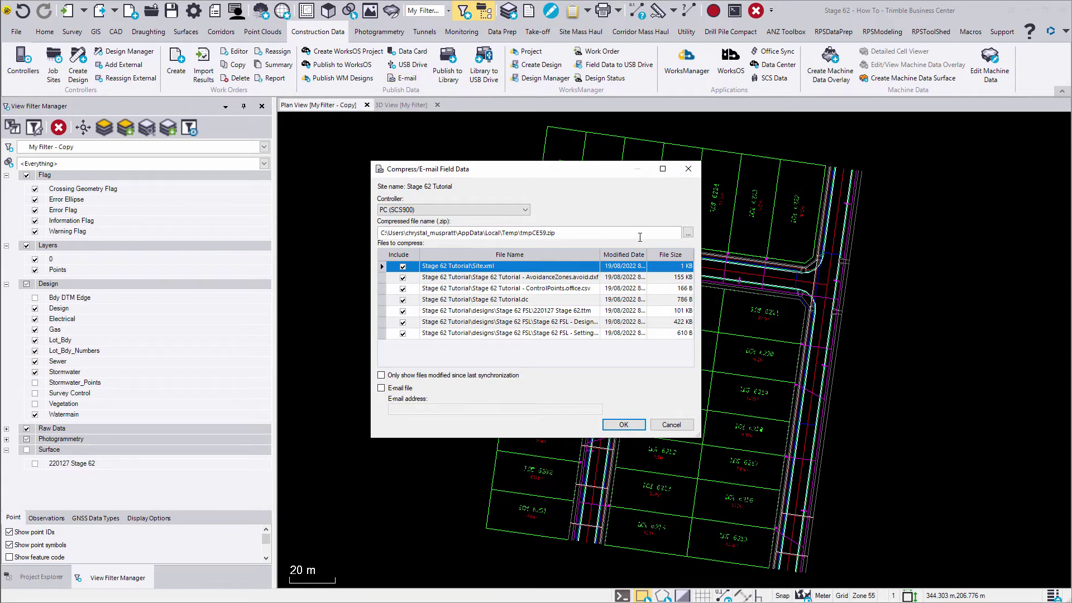
pyautogui.click(509, 210)
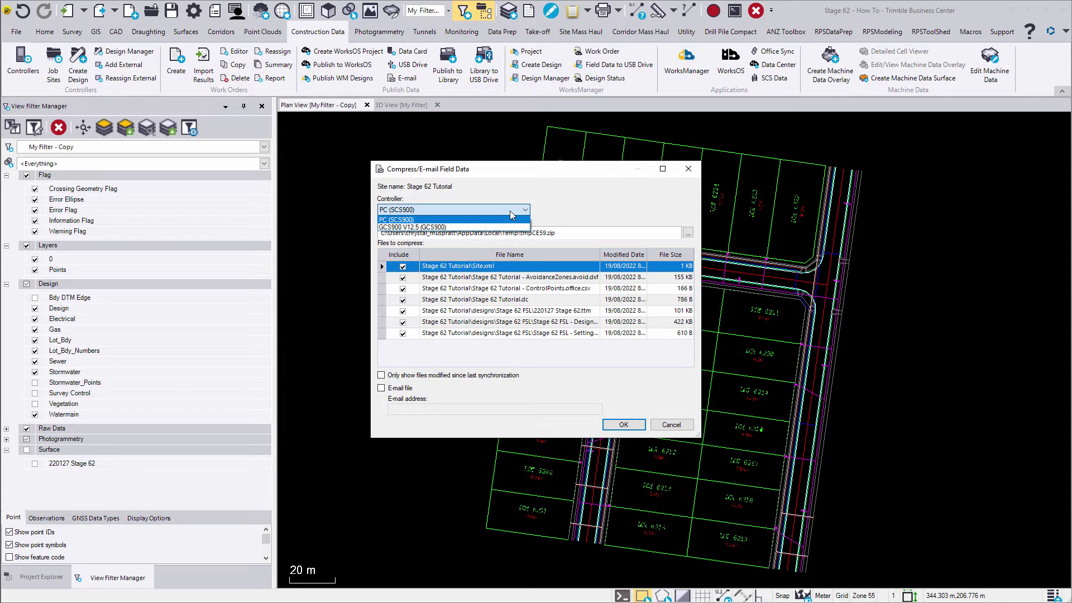
pyautogui.click(510, 212)
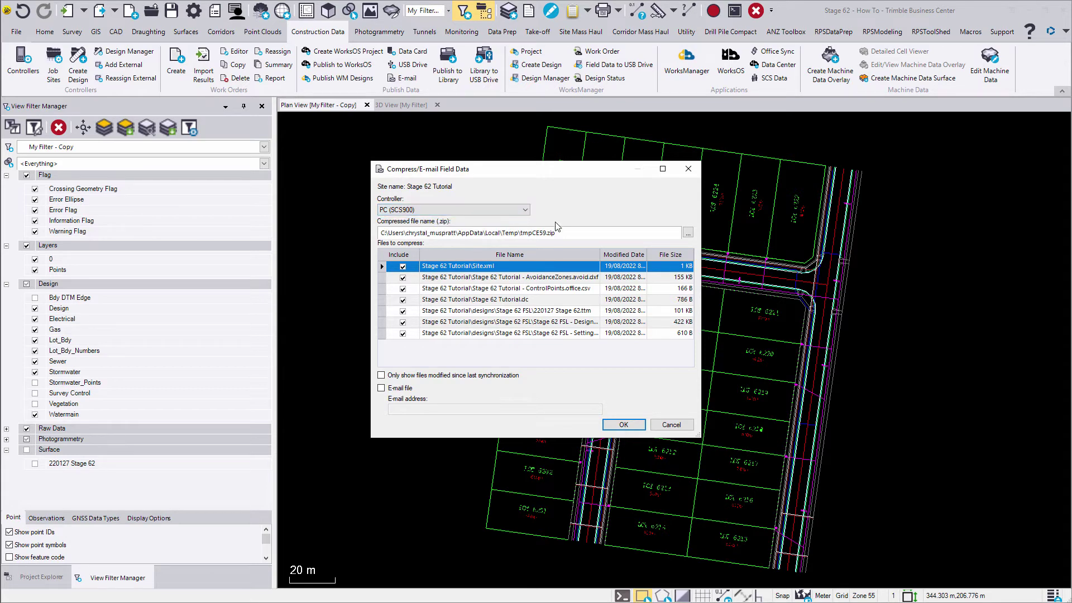
pyautogui.click(687, 233)
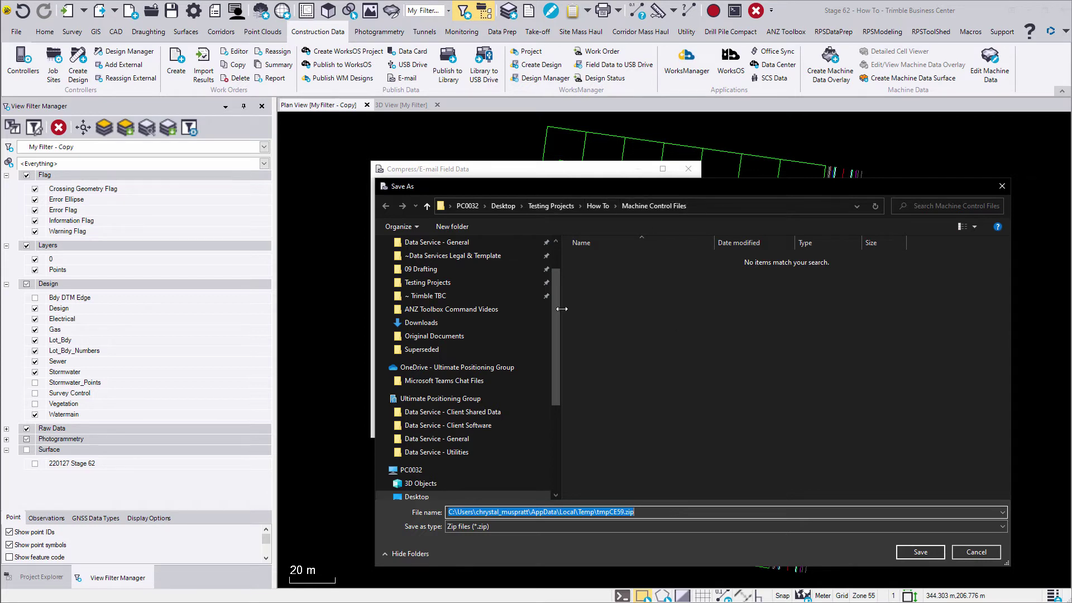
pyautogui.moveTo(559, 313); pyautogui.dragTo(558, 413)
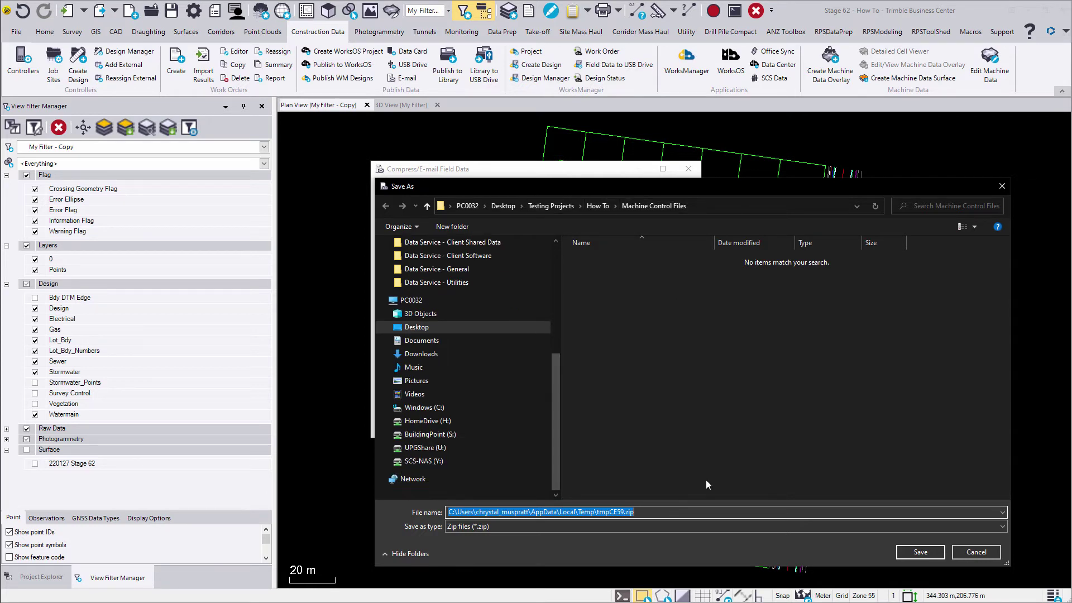
pyautogui.write('Stage 62 Tutorial')
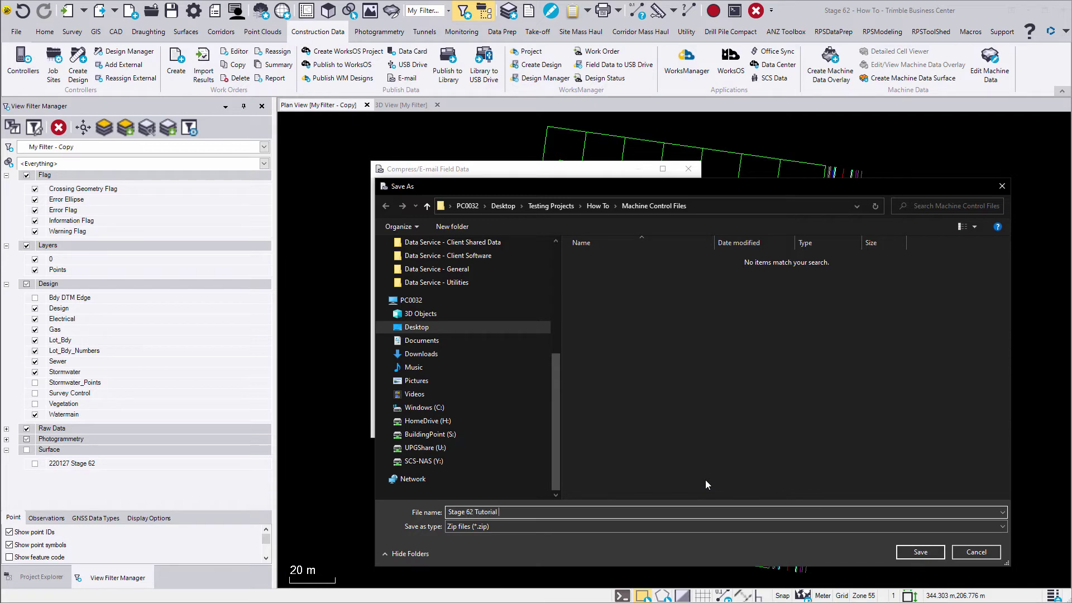
pyautogui.write(' SCS900 Data')
pyautogui.press('Return')
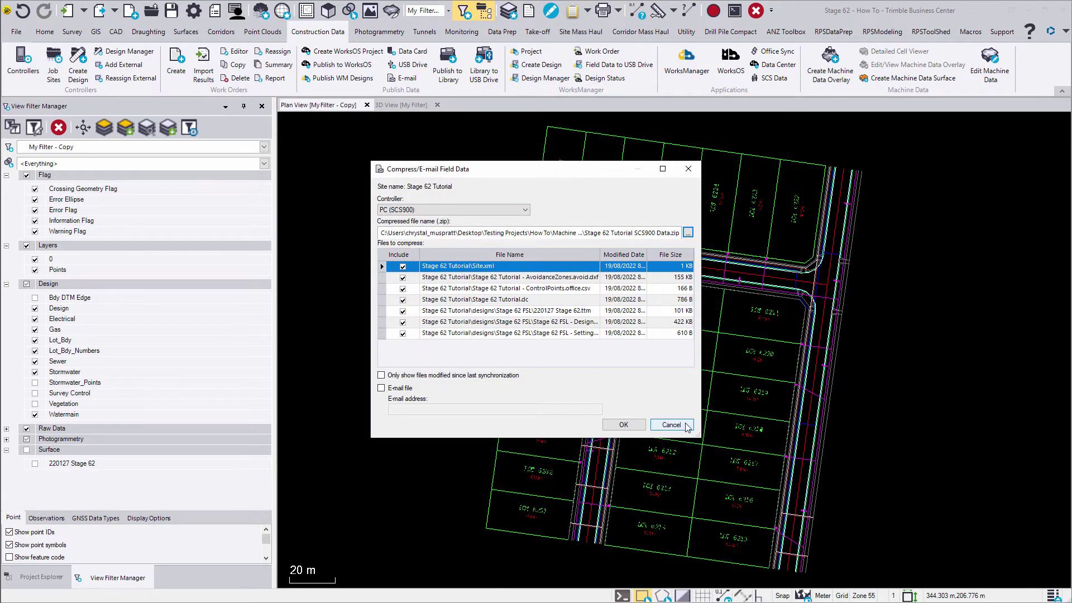
pyautogui.click(623, 424)
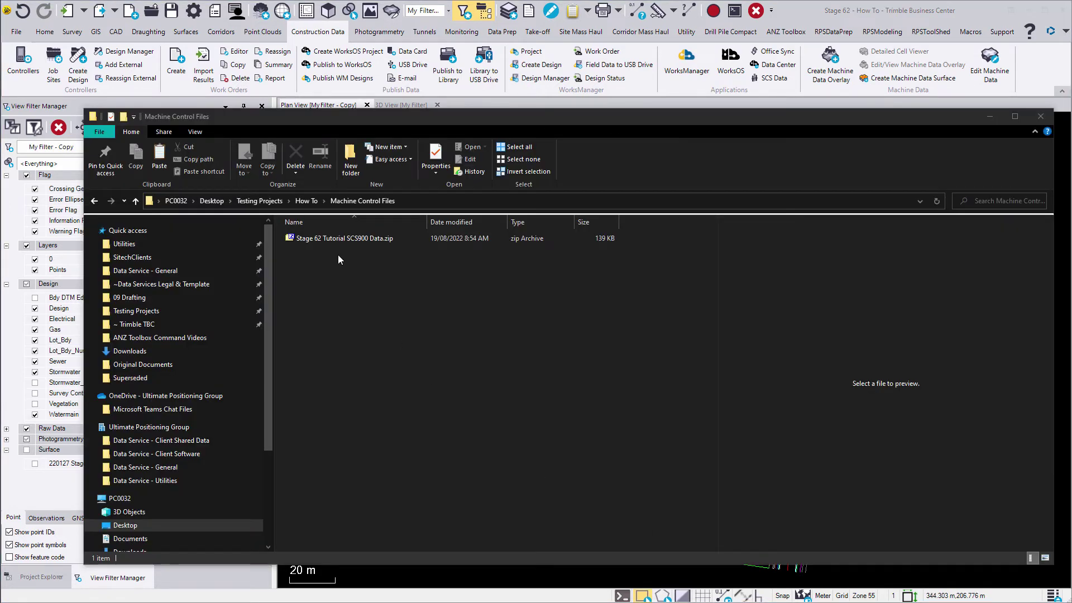
pyautogui.doubleClick(335, 239)
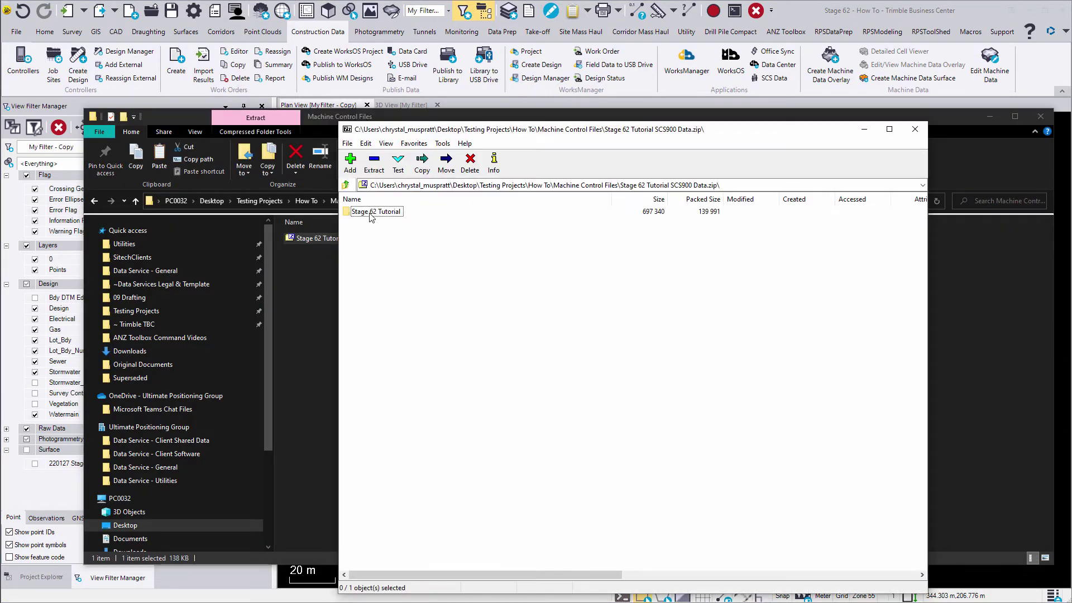
pyautogui.doubleClick(370, 213)
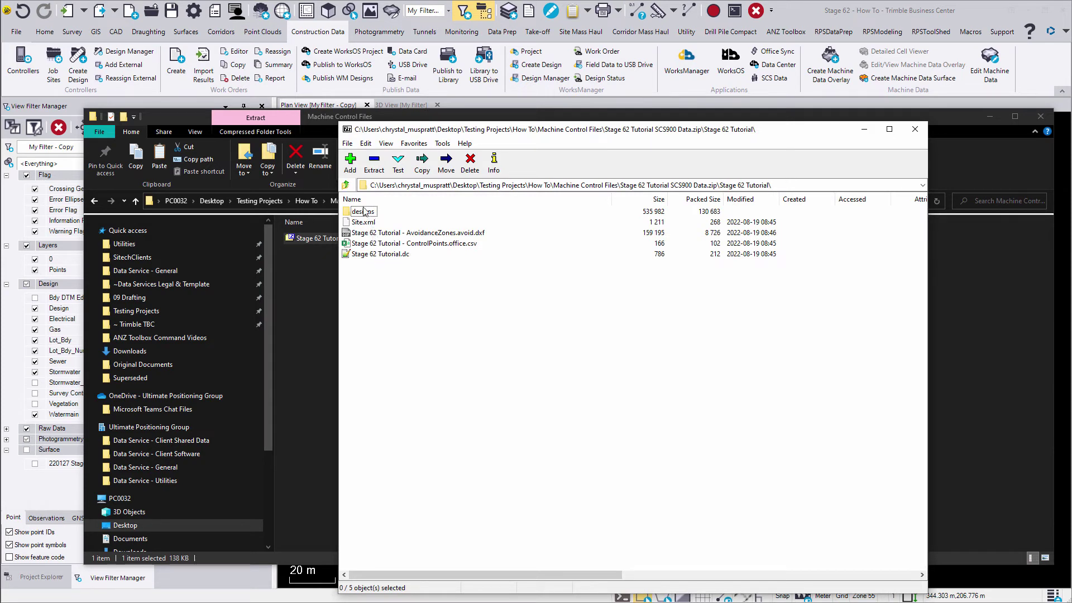
pyautogui.doubleClick(364, 212)
pyautogui.doubleClick(368, 212)
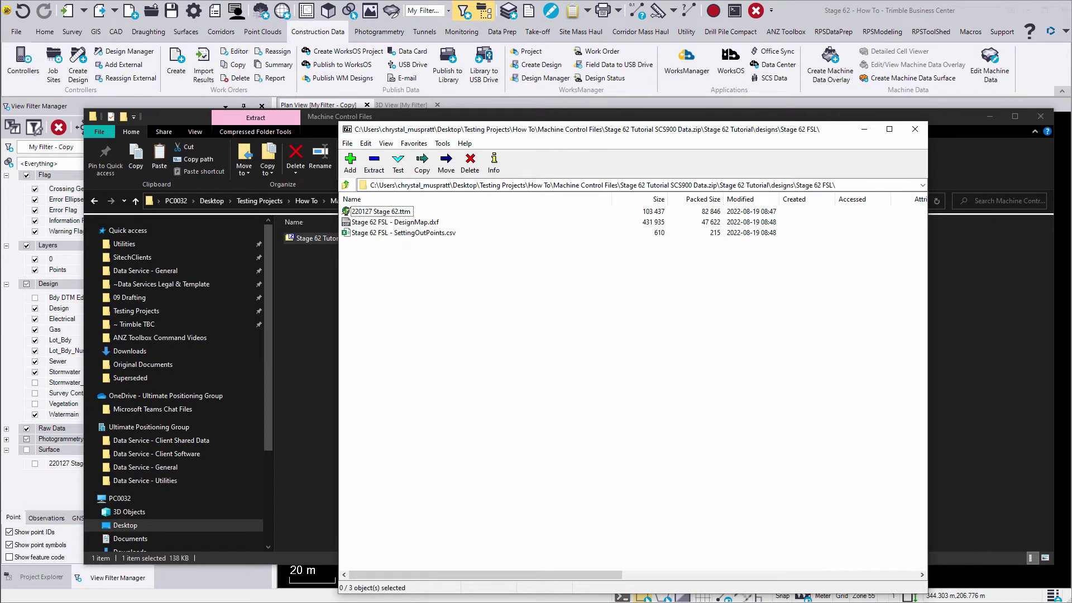
pyautogui.click(915, 129)
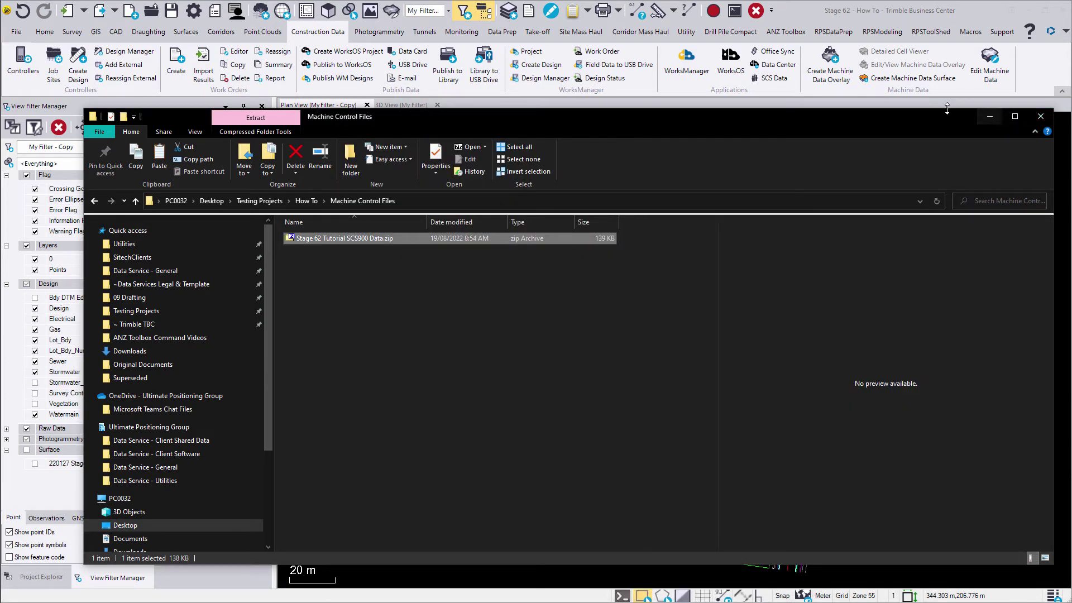
pyautogui.click(985, 116)
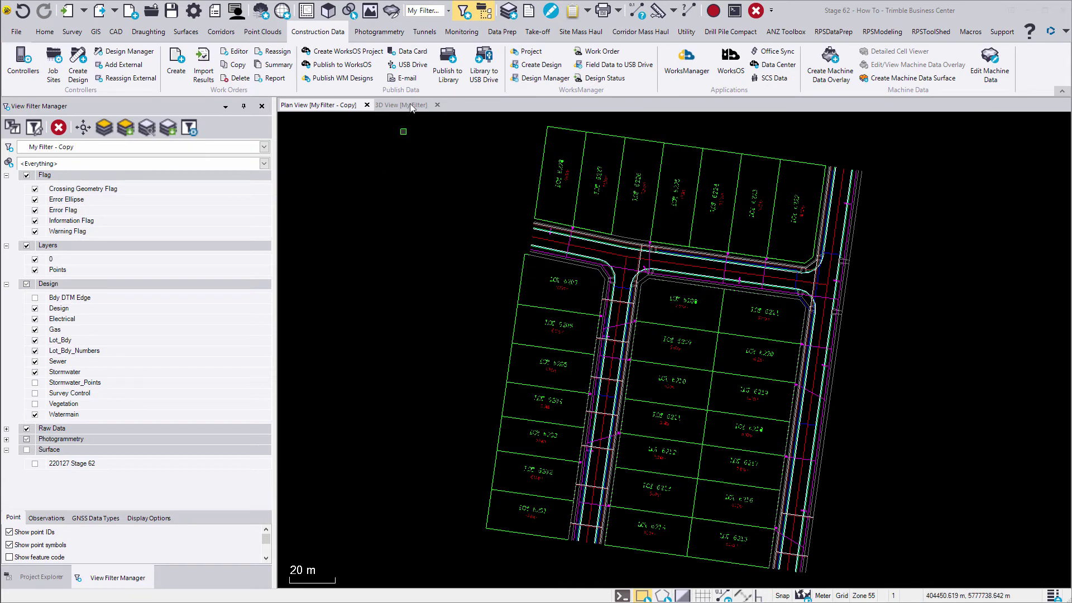
# Step: Publish the four items (Site Calibration, Control Points, Site Map, Stage 62 FSL)
pyautogui.click(447, 56)
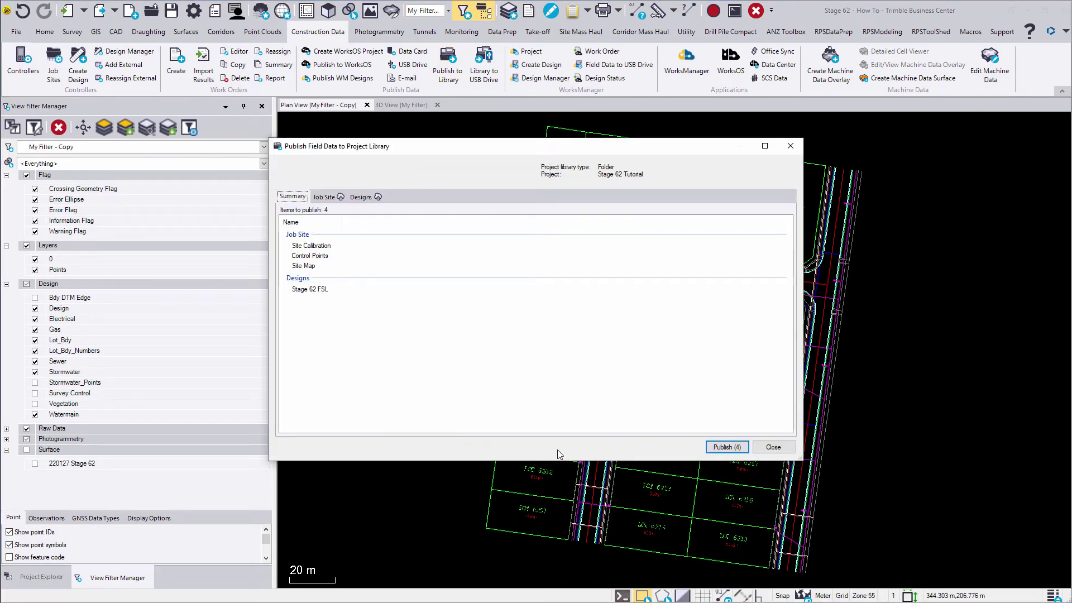
pyautogui.click(710, 450)
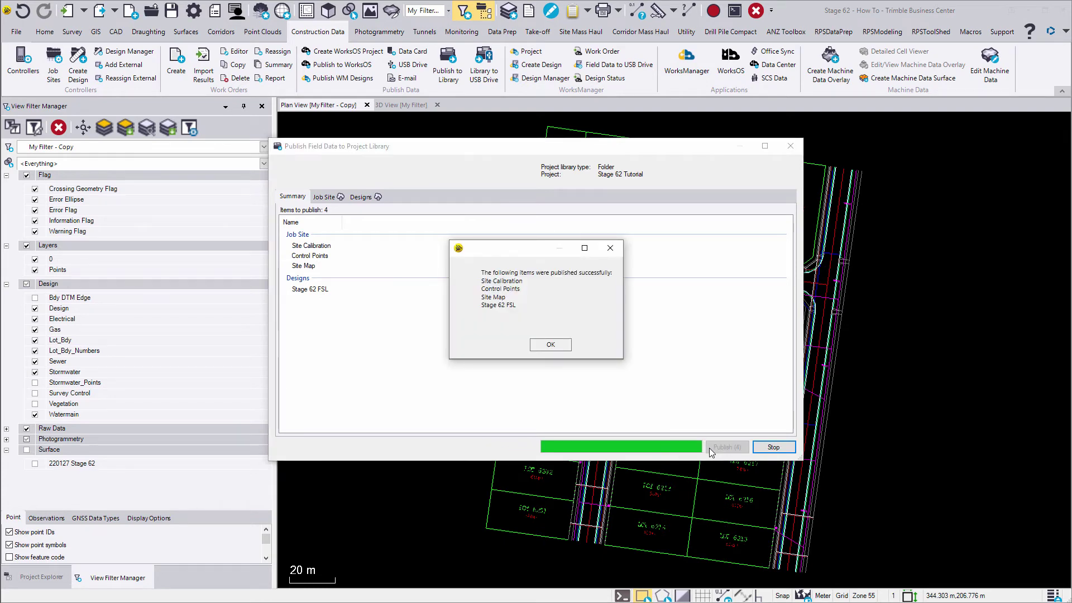
# Step: Copy the four project library files into a ProjectLibrary folder under Desktop\Machine Control Data
pyautogui.click(550, 345)
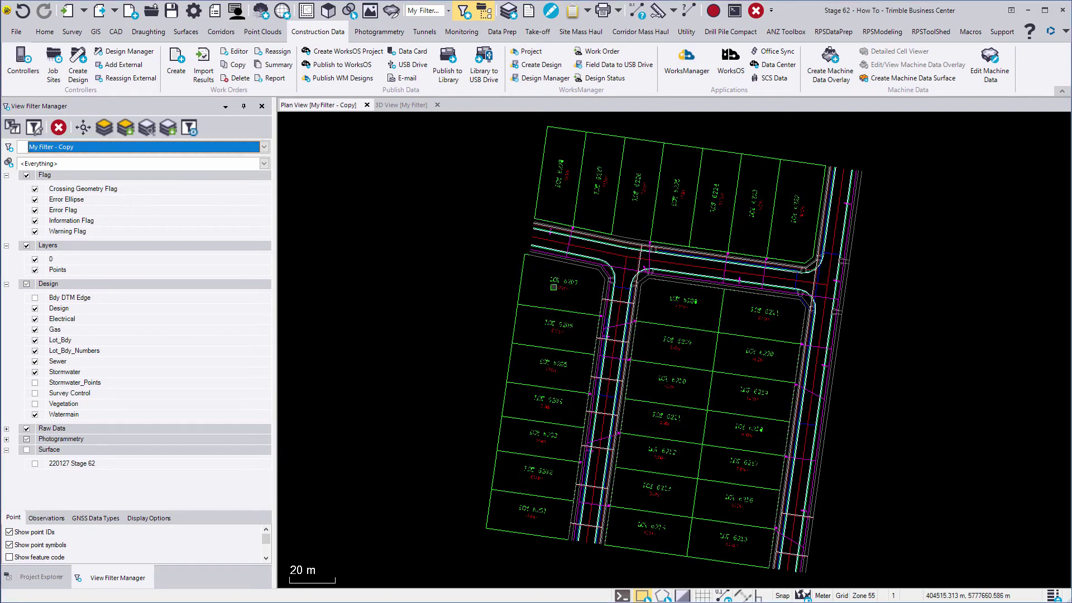
pyautogui.click(484, 69)
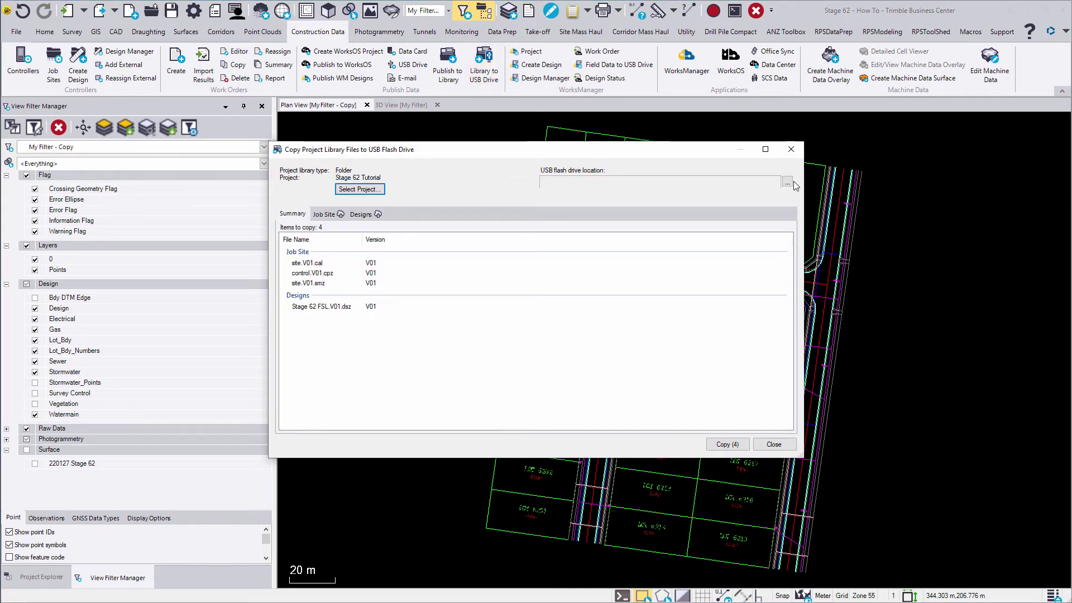
pyautogui.click(789, 181)
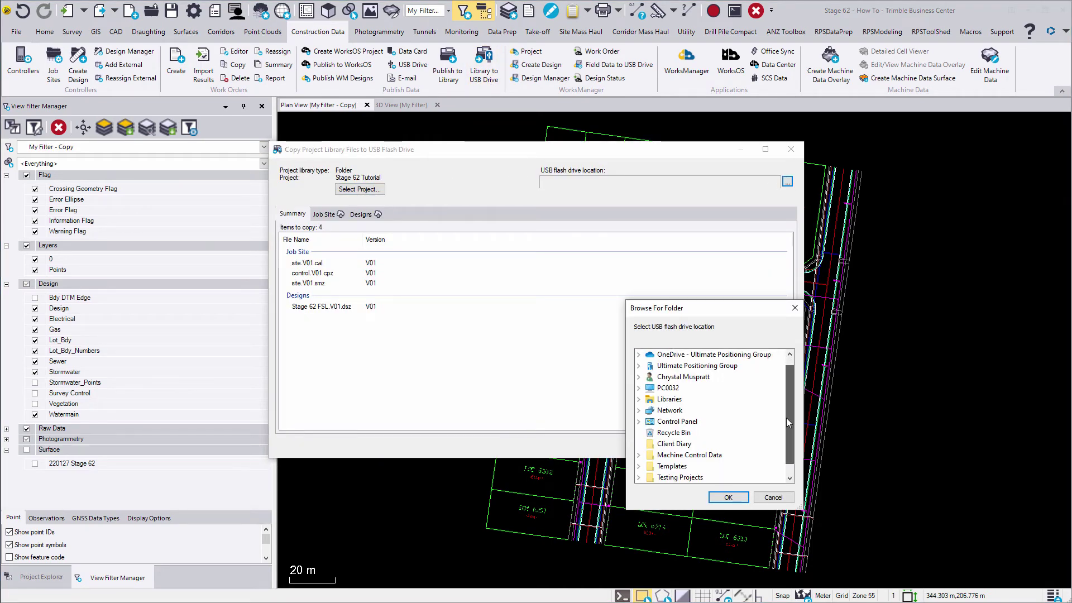
pyautogui.scroll(1, 787, 423)
pyautogui.click(698, 466)
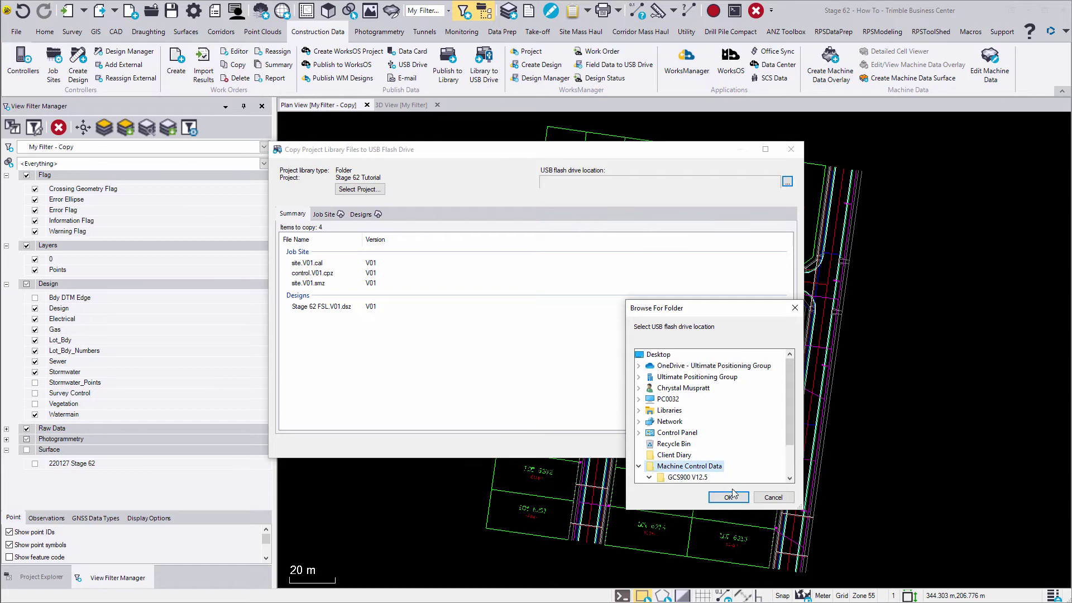
pyautogui.click(730, 496)
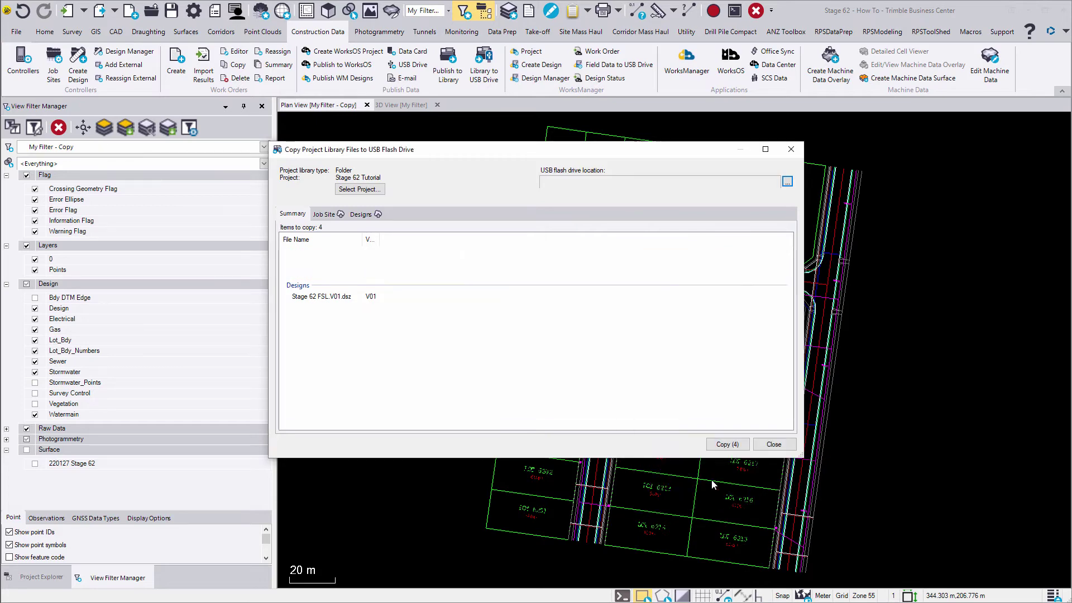
pyautogui.click(727, 444)
pyautogui.click(549, 344)
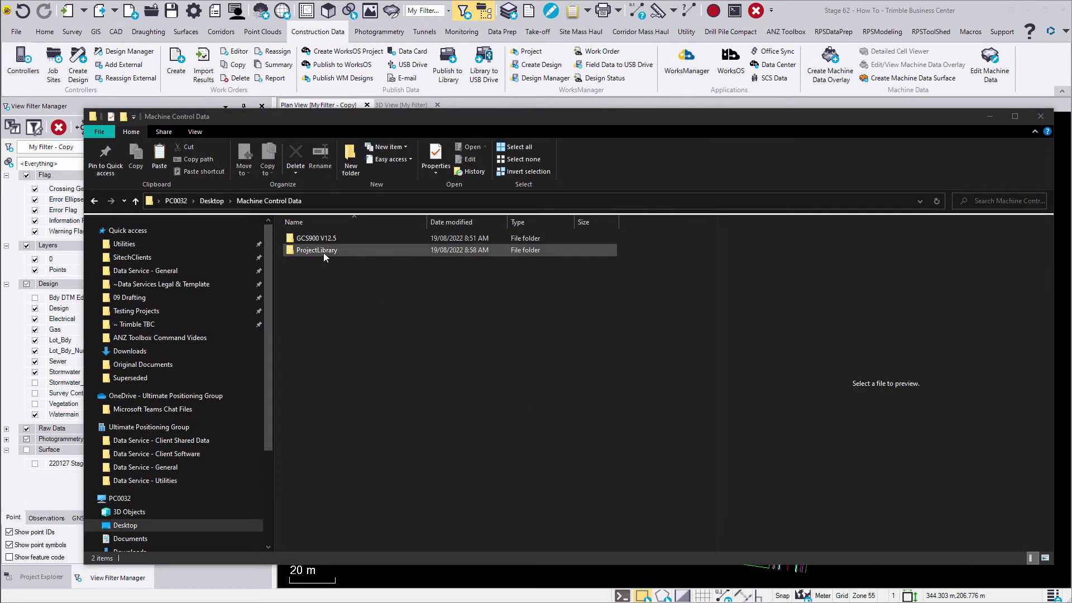
pyautogui.doubleClick(323, 251)
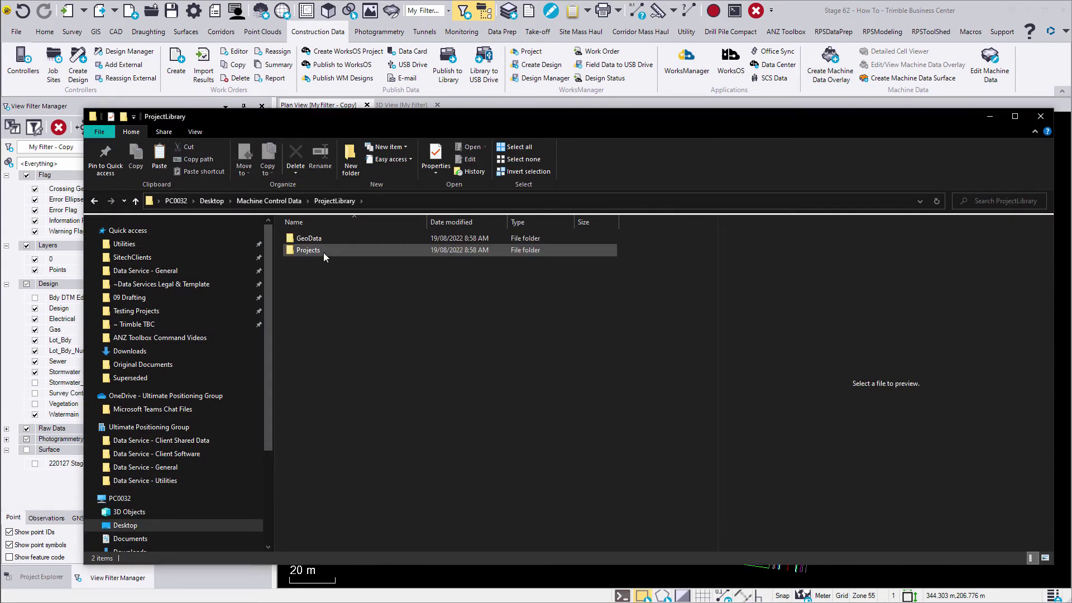
pyautogui.doubleClick(313, 251)
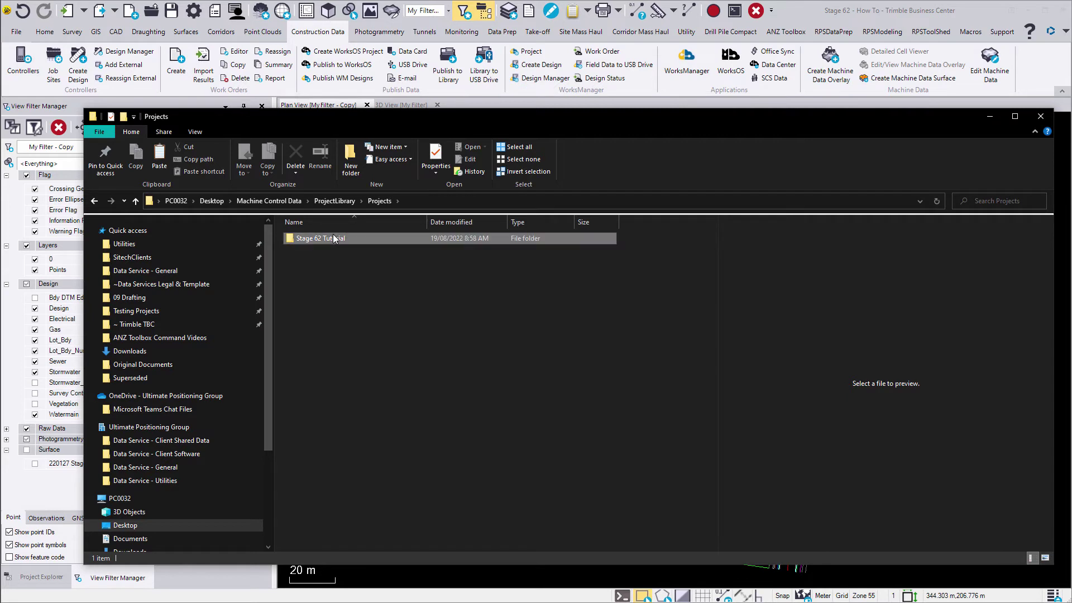
pyautogui.doubleClick(335, 238)
pyautogui.click(346, 240)
pyautogui.doubleClick(346, 240)
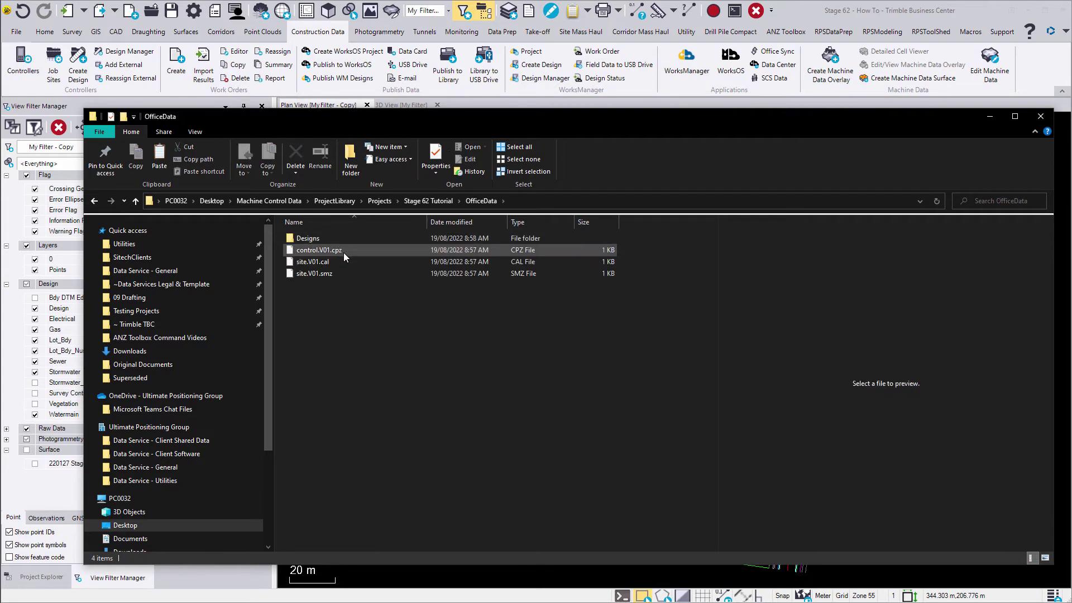
pyautogui.doubleClick(315, 239)
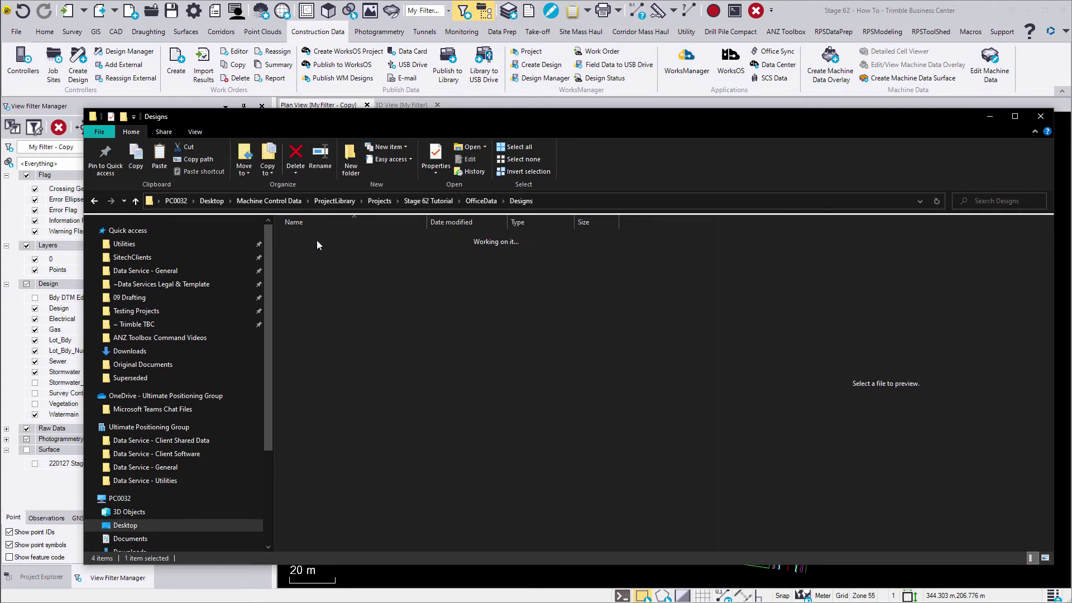
pyautogui.click(1041, 116)
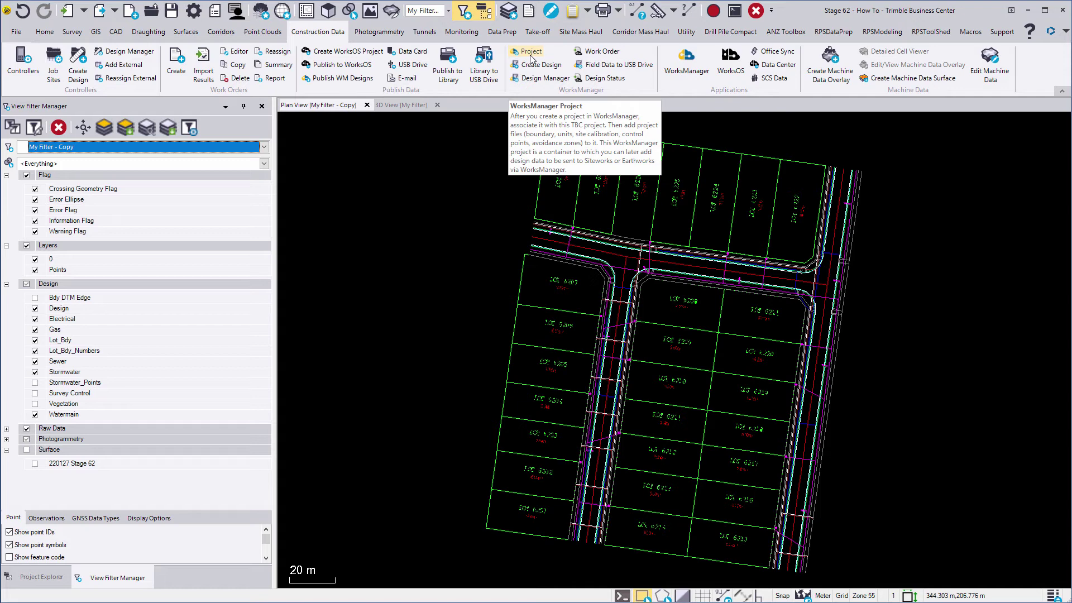
# Step: From the project item tree, run Create Design to convert the job site into a WorksManager project
pyautogui.click(51, 577)
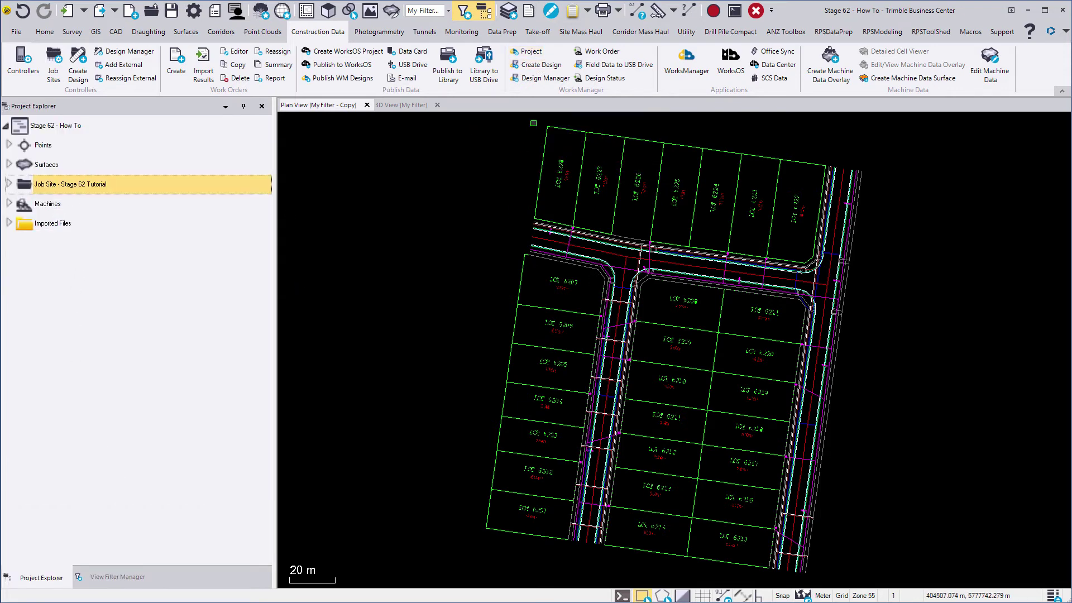
pyautogui.click(540, 69)
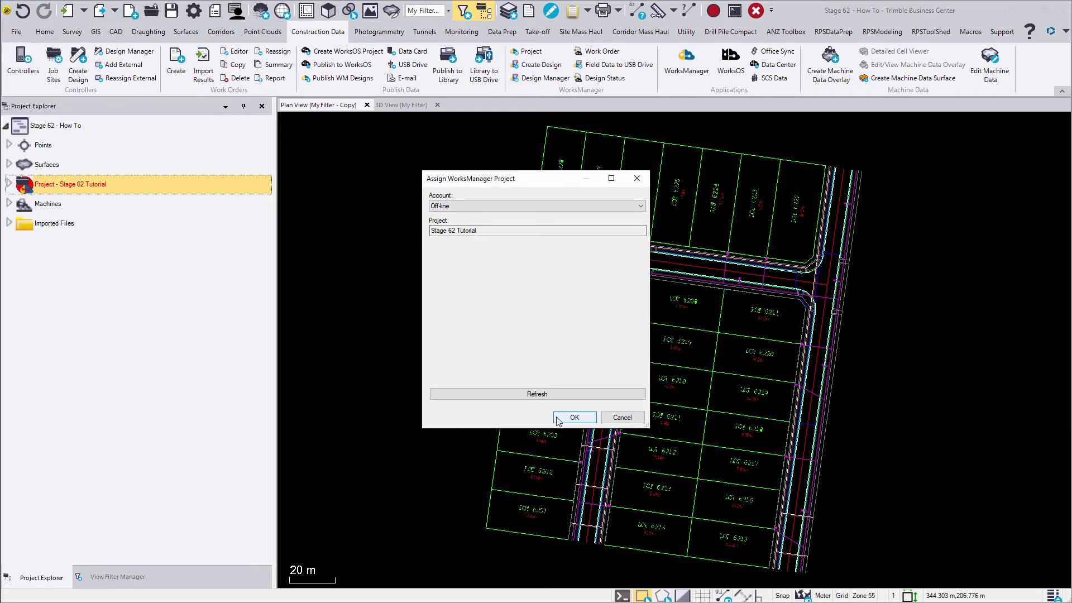
# Step: Accept the off-line project assignment and create the design named 'Stage 62 Tutorial'
pyautogui.click(574, 418)
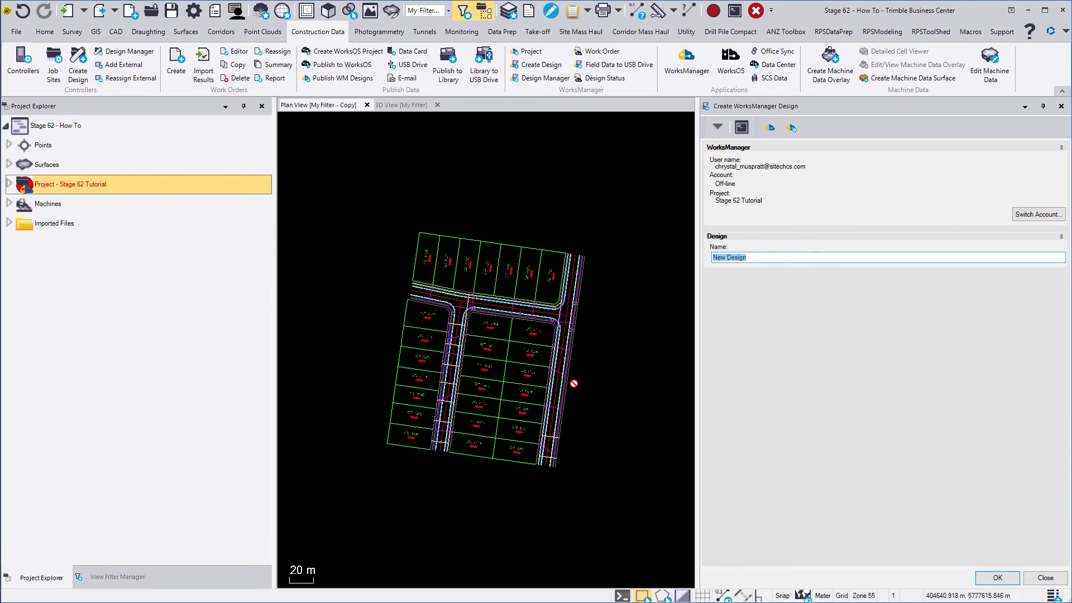
pyautogui.write('Stage 62 Tutorial')
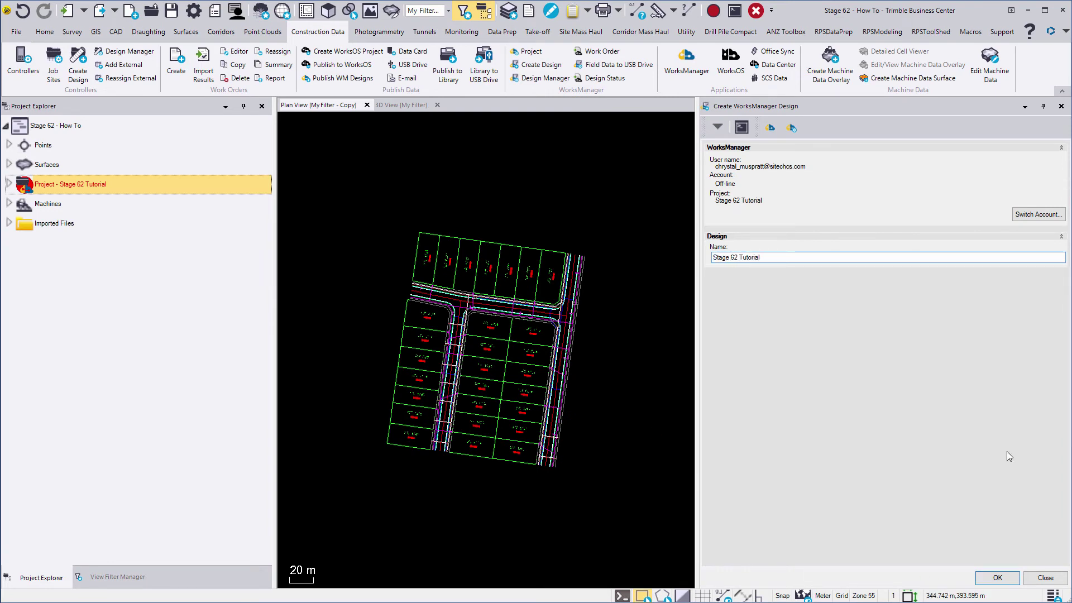
pyautogui.click(990, 579)
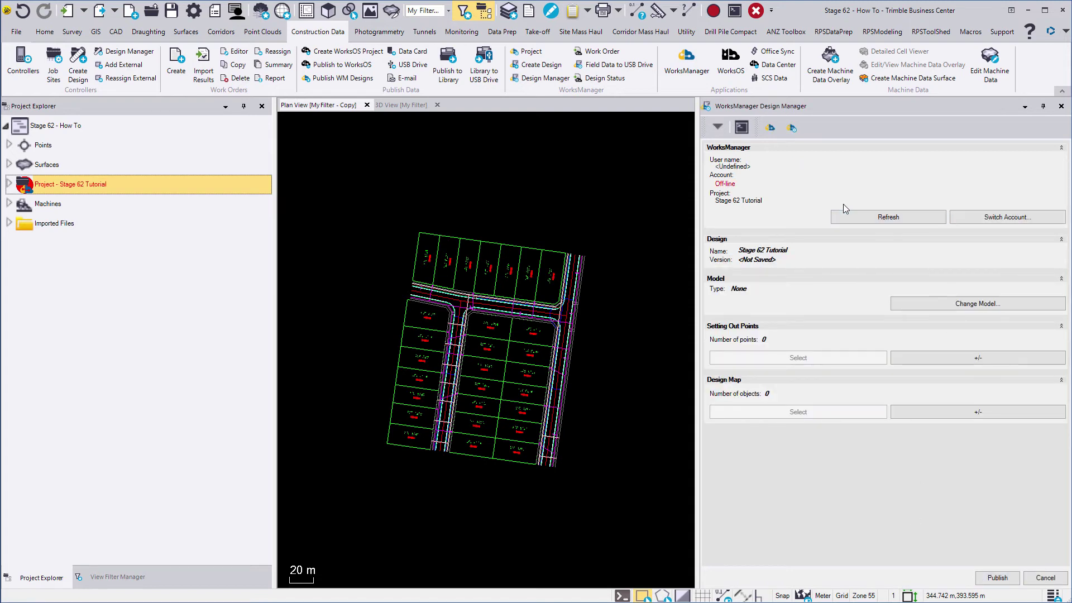
# Step: Set the design model to the 220127 Stage 62 surface
pyautogui.click(973, 305)
pyautogui.click(726, 185)
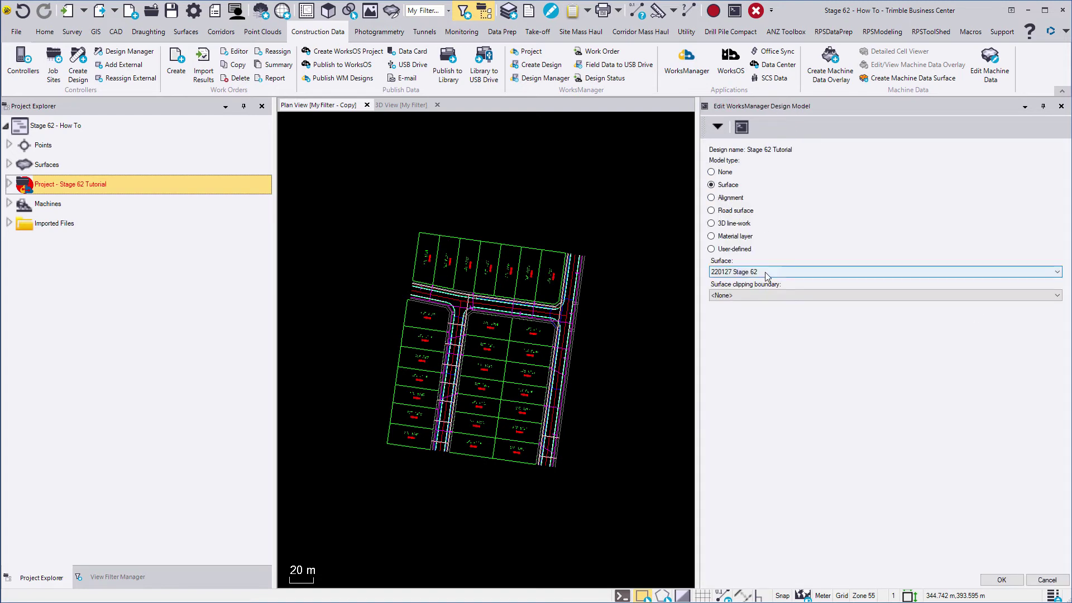
pyautogui.click(1001, 581)
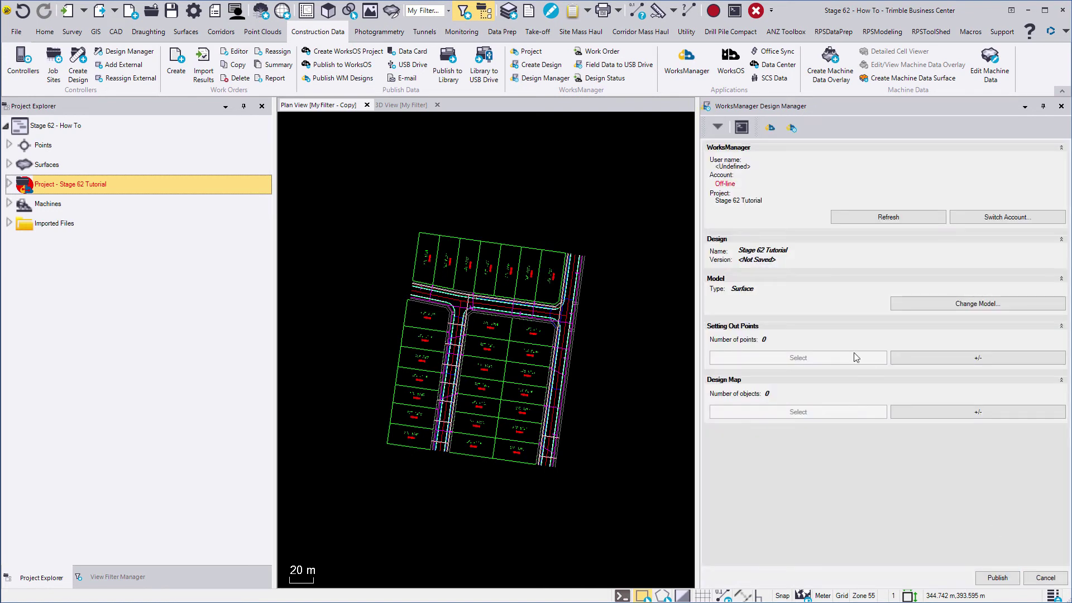
# Step: Add the 18 setting-out points to the design by selecting their layer
pyautogui.click(922, 361)
pyautogui.click(1040, 168)
pyautogui.click(1043, 193)
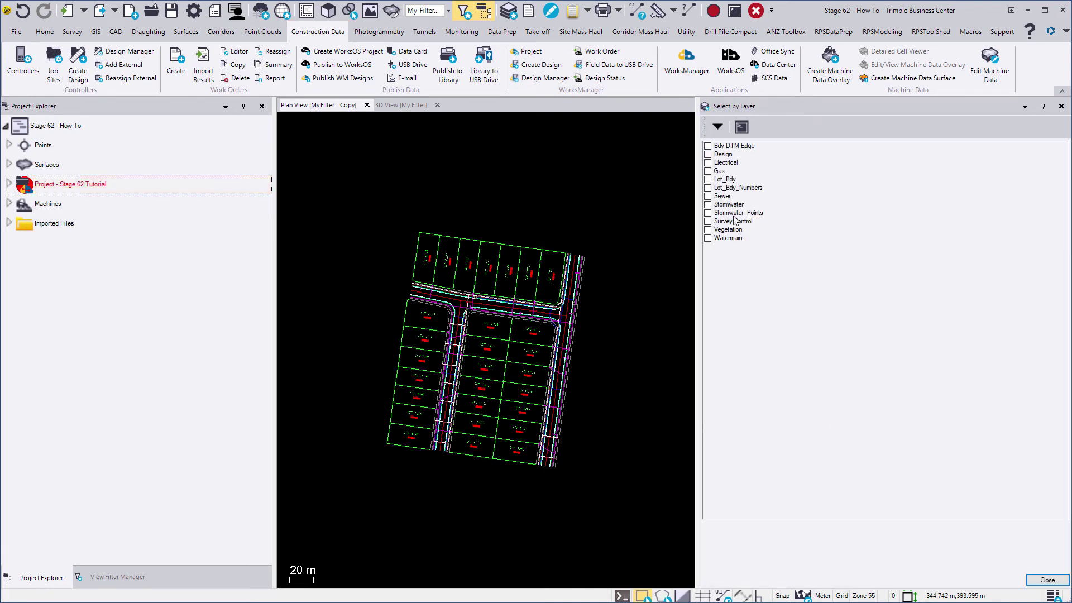
pyautogui.click(713, 217)
pyautogui.click(1047, 579)
pyautogui.click(729, 183)
pyautogui.click(999, 580)
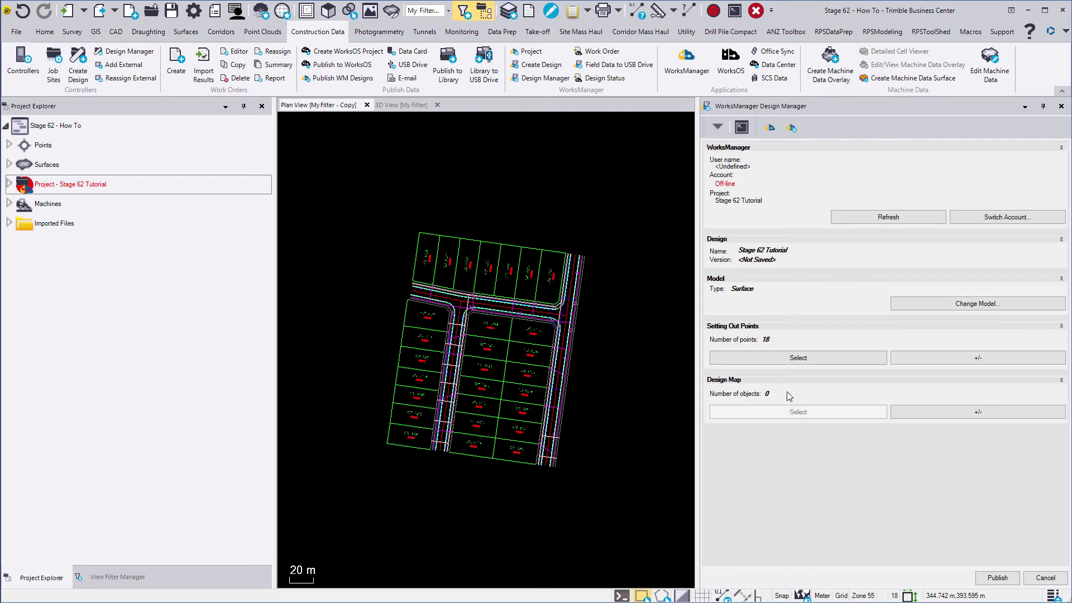
# Step: Window-select the site linework to add 230 objects to the design map
pyautogui.click(831, 411)
pyautogui.moveTo(610, 510); pyautogui.dragTo(354, 205)
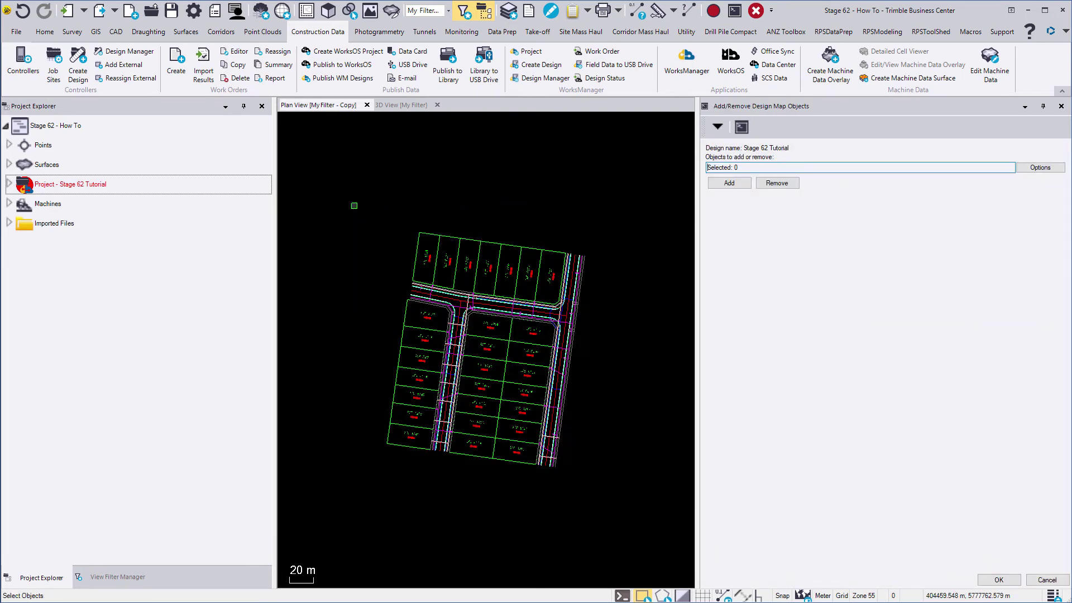
pyautogui.click(729, 183)
pyautogui.click(986, 580)
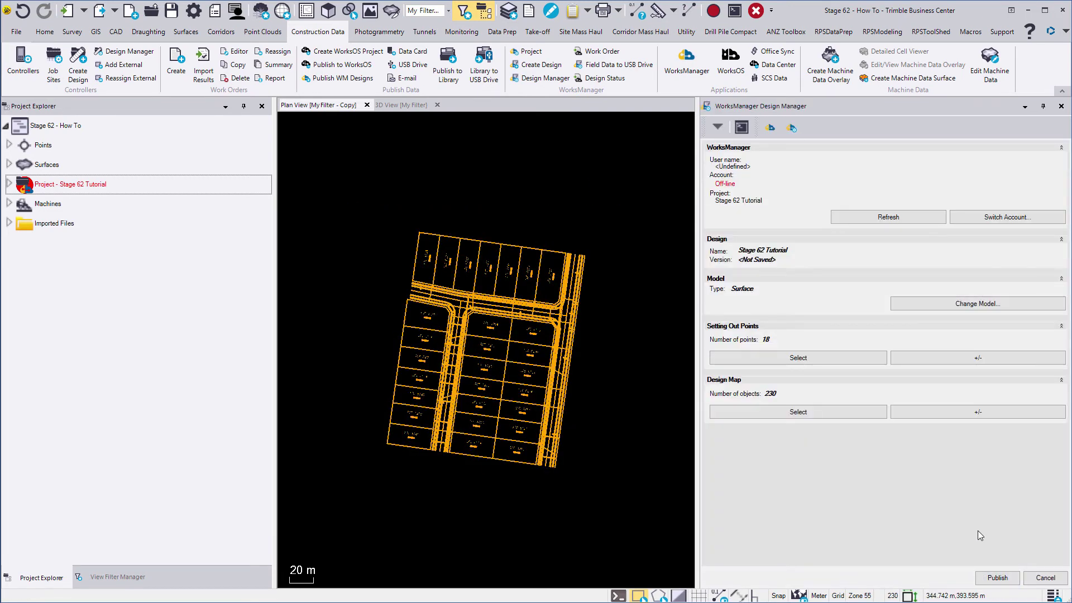
# Step: Publish the design to the local disc only as version 1
pyautogui.click(998, 578)
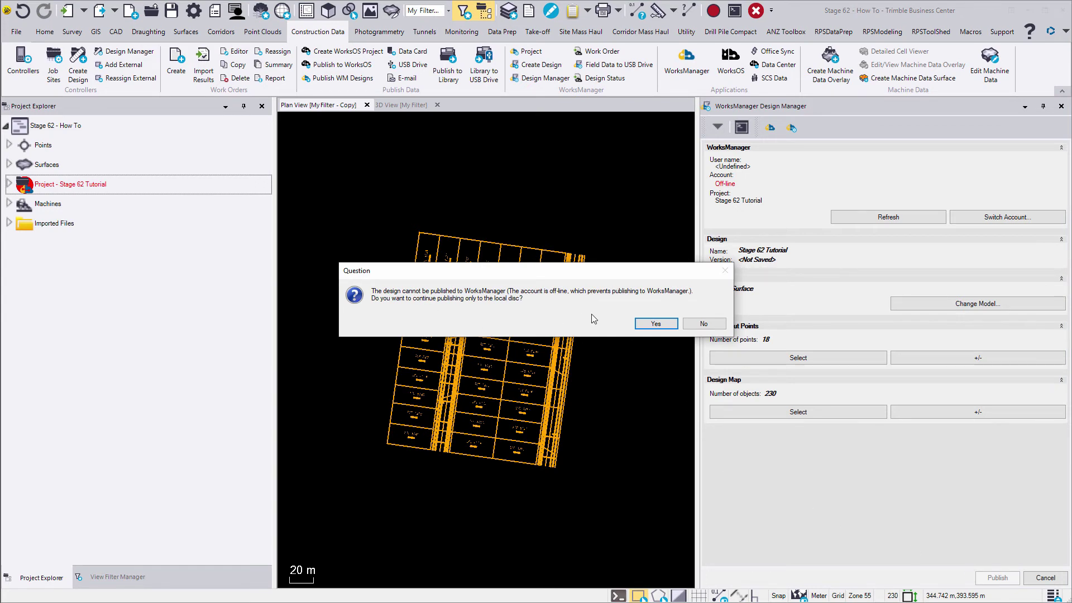
pyautogui.click(651, 324)
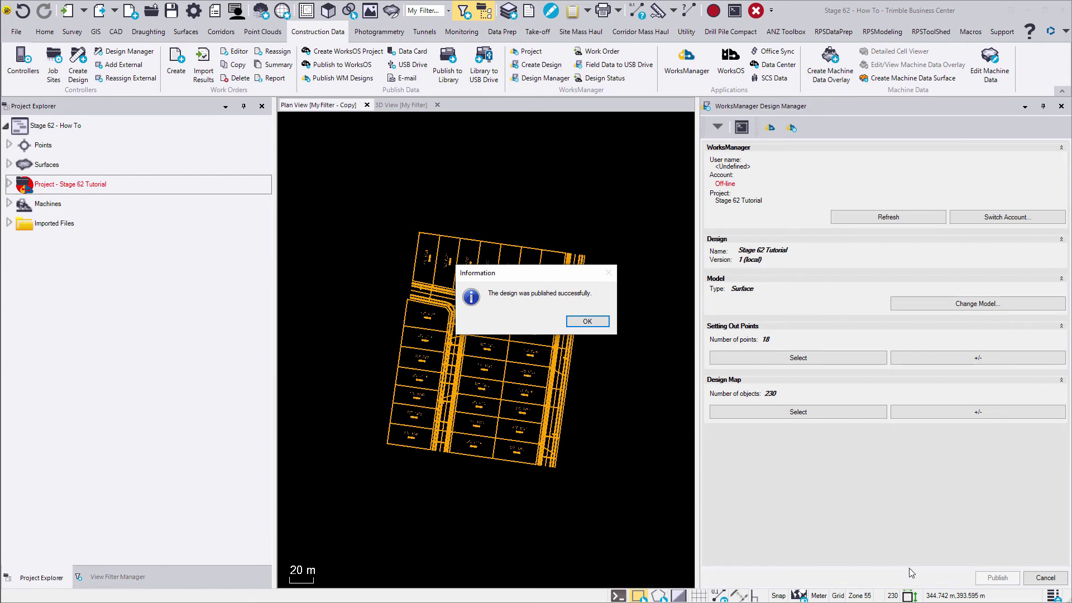
pyautogui.click(587, 321)
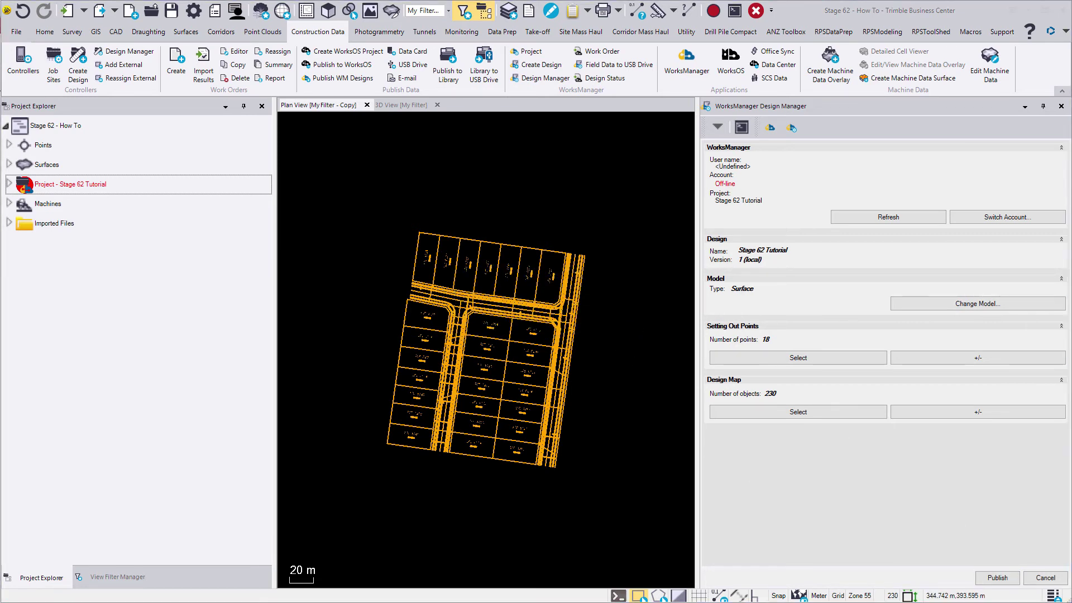
pyautogui.click(1044, 578)
# Step: Set the Stage 62 Tutorial project's Cleanup VCL file property to Yes
pyautogui.rightClick(65, 191)
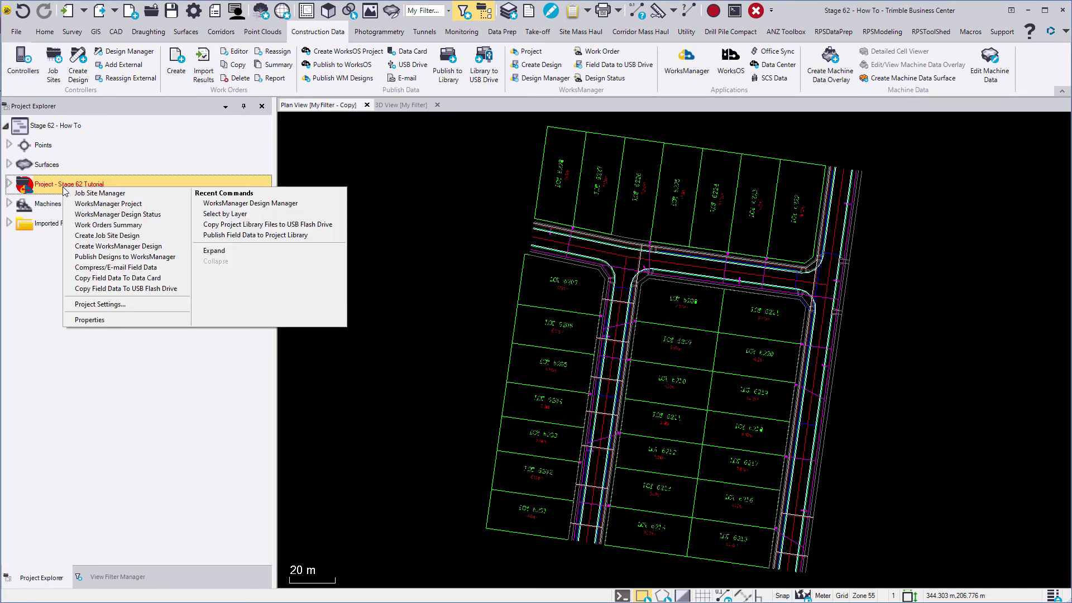
pyautogui.click(105, 319)
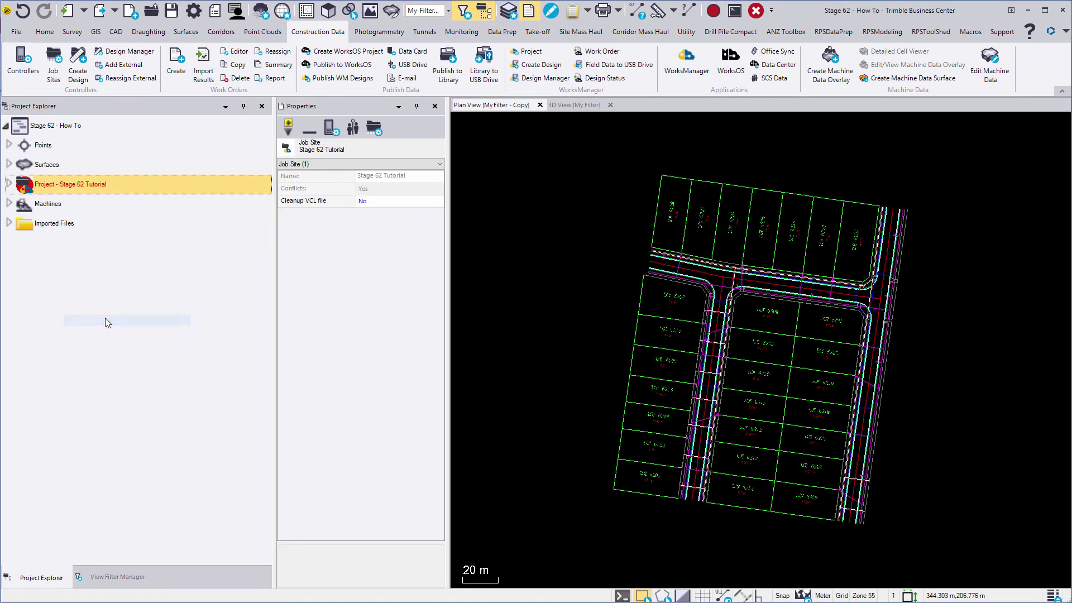
pyautogui.click(378, 202)
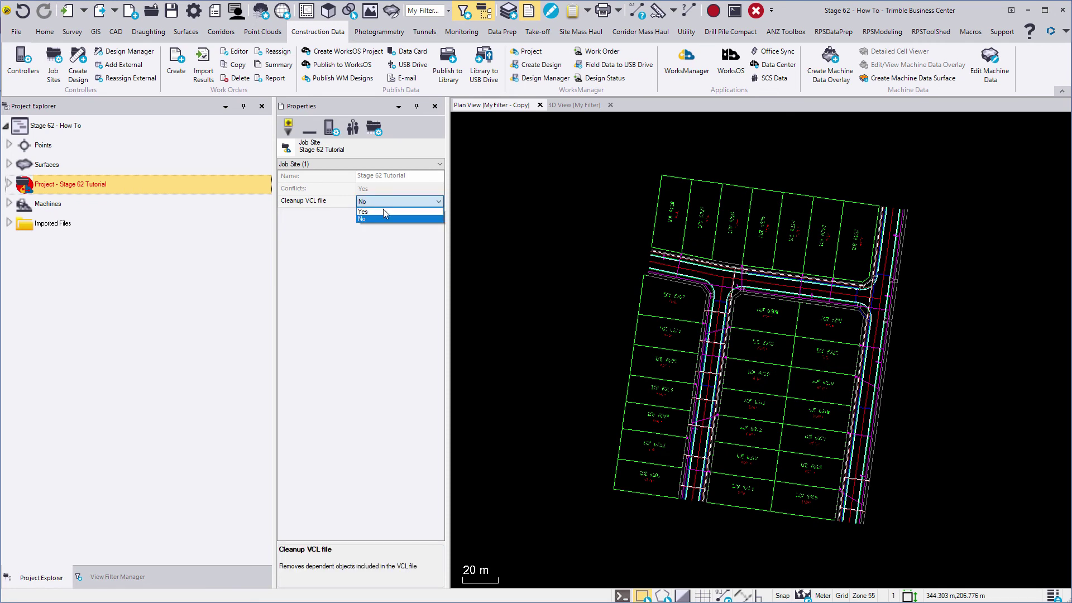
pyautogui.click(383, 209)
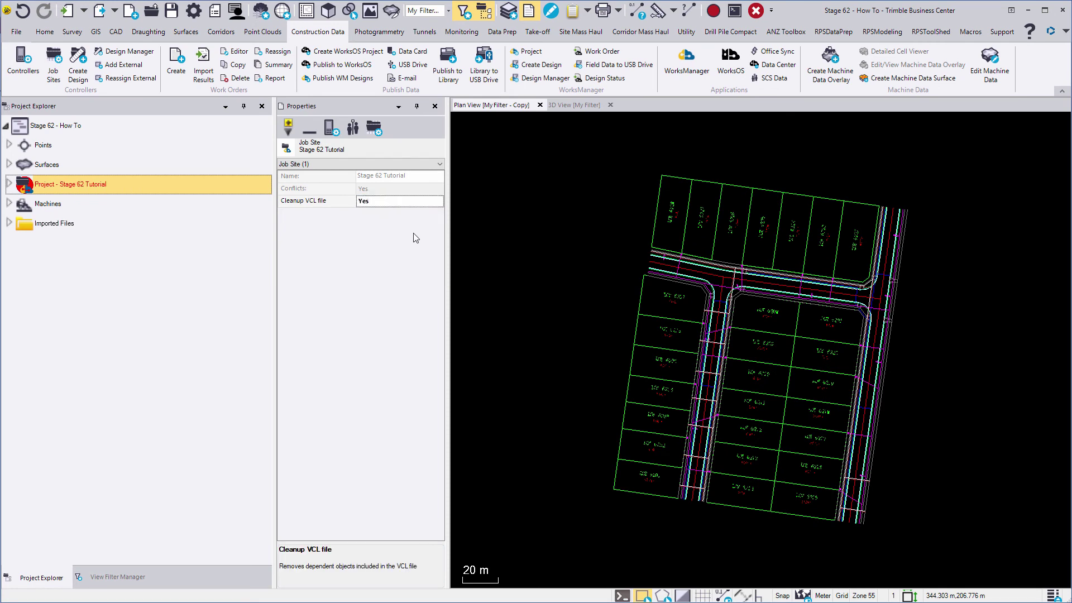
pyautogui.click(435, 107)
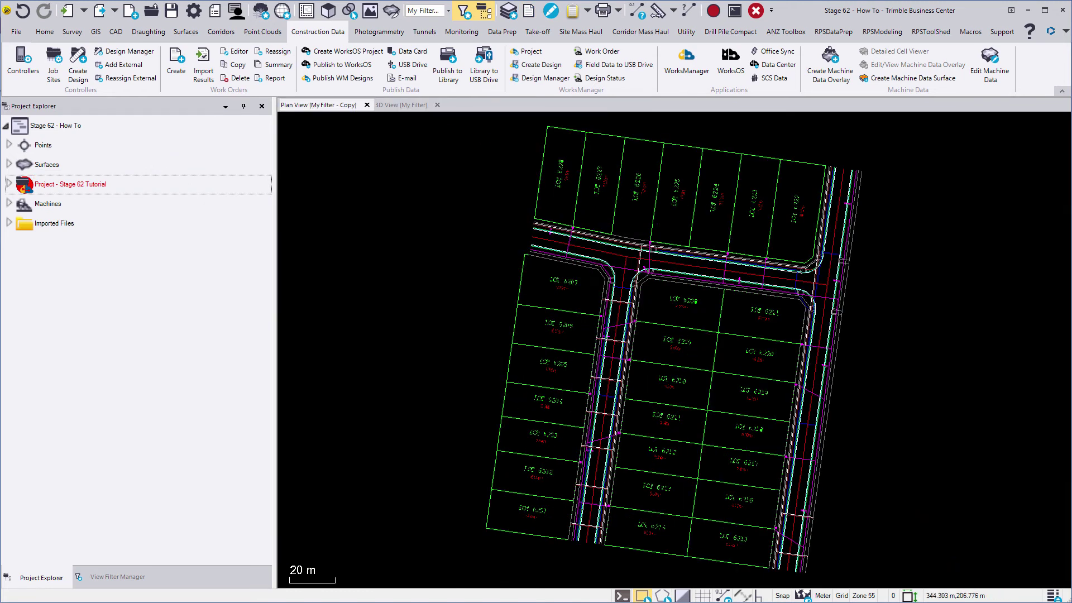
# Step: Publish the version 1 field data to Desktop\Machine Control Data\WorksManager
pyautogui.click(582, 67)
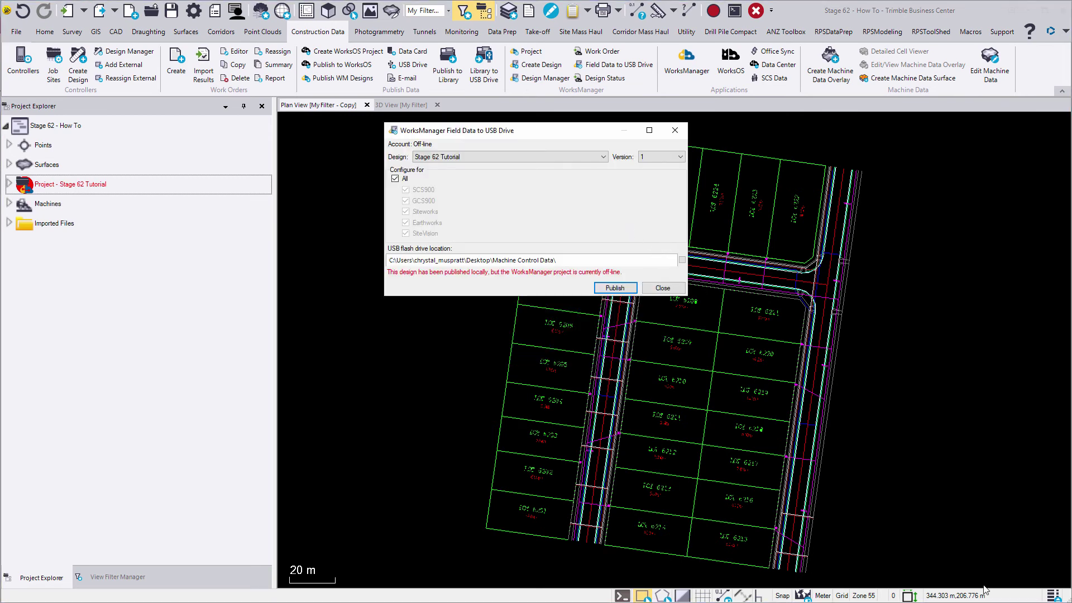
pyautogui.click(681, 259)
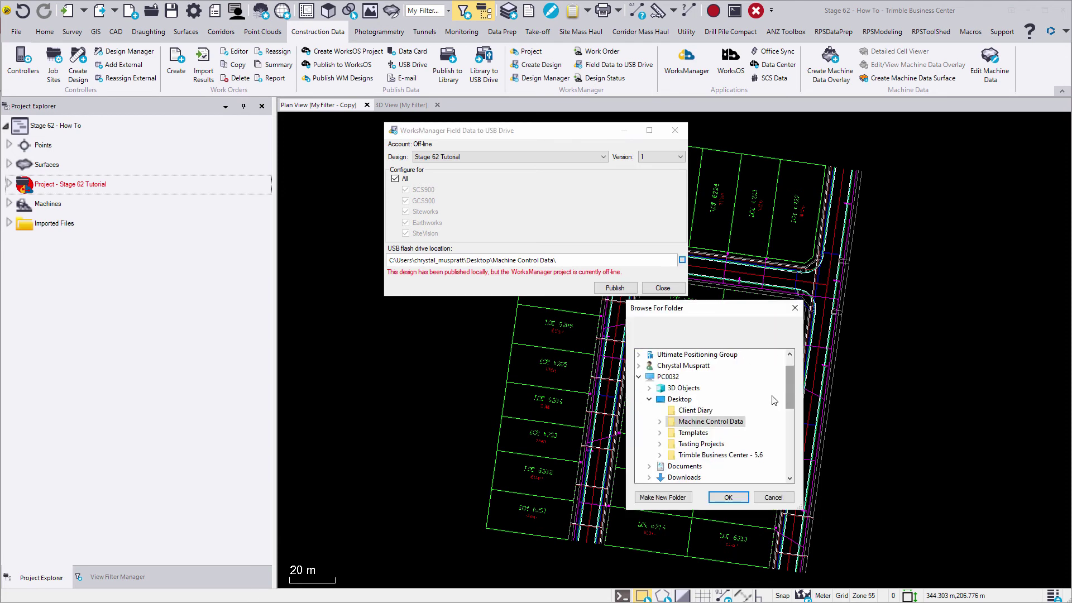
pyautogui.click(708, 455)
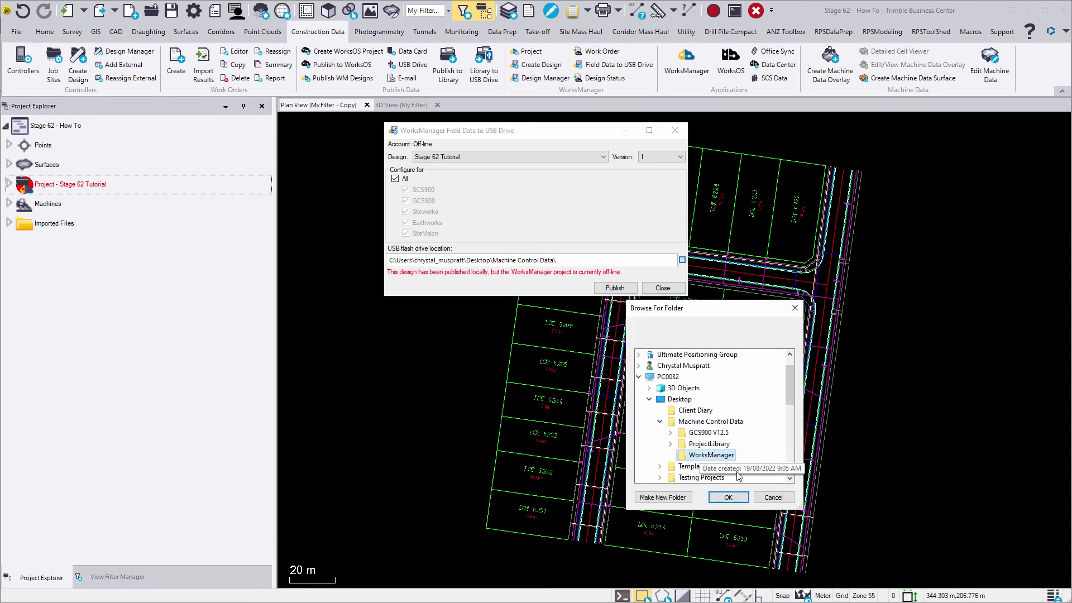
pyautogui.click(728, 497)
pyautogui.click(625, 289)
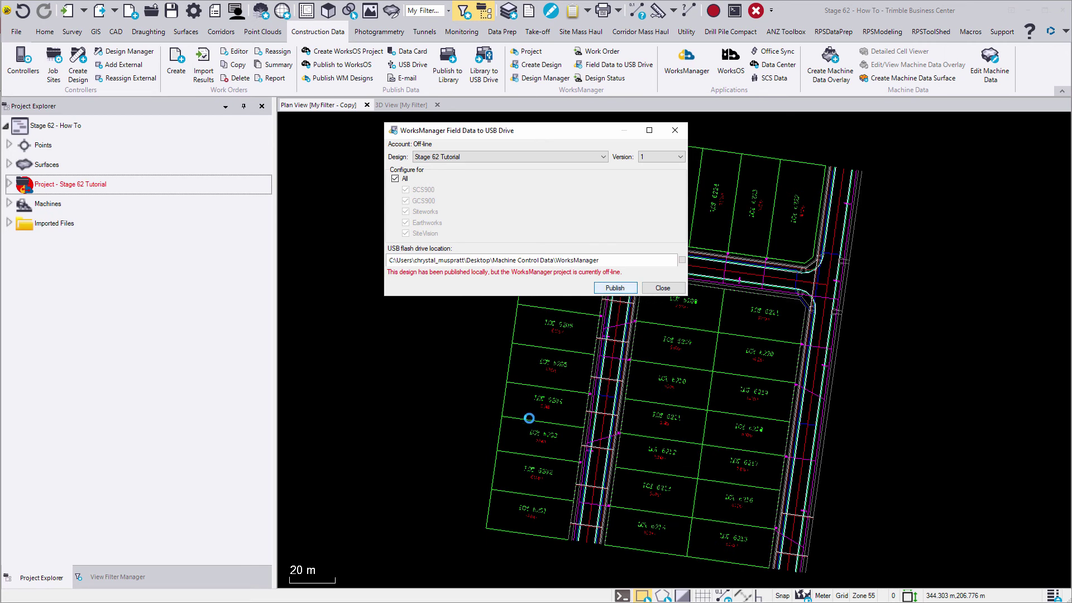
pyautogui.click(662, 287)
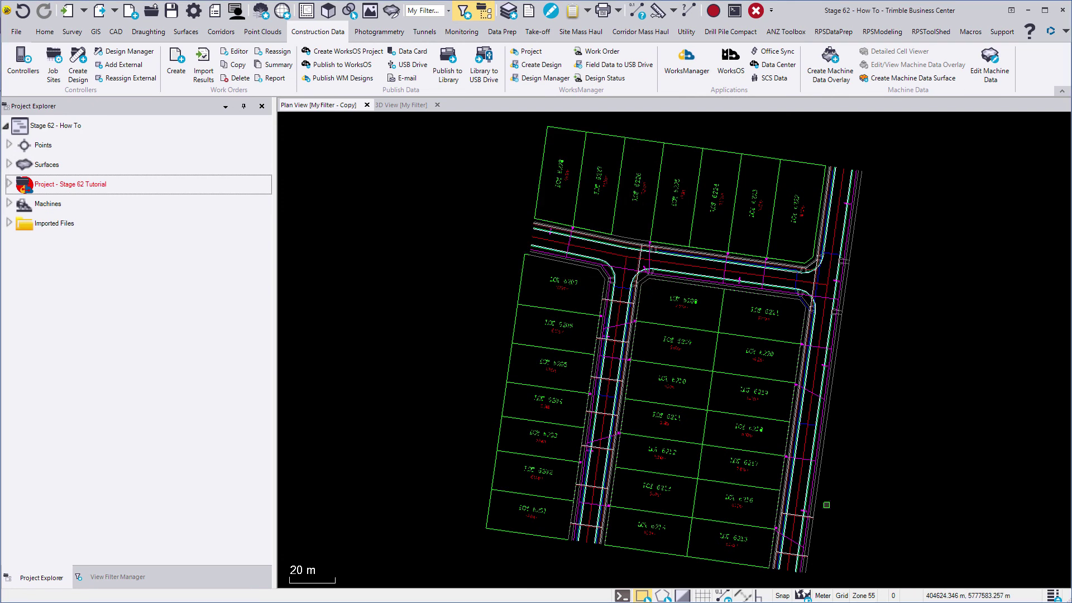